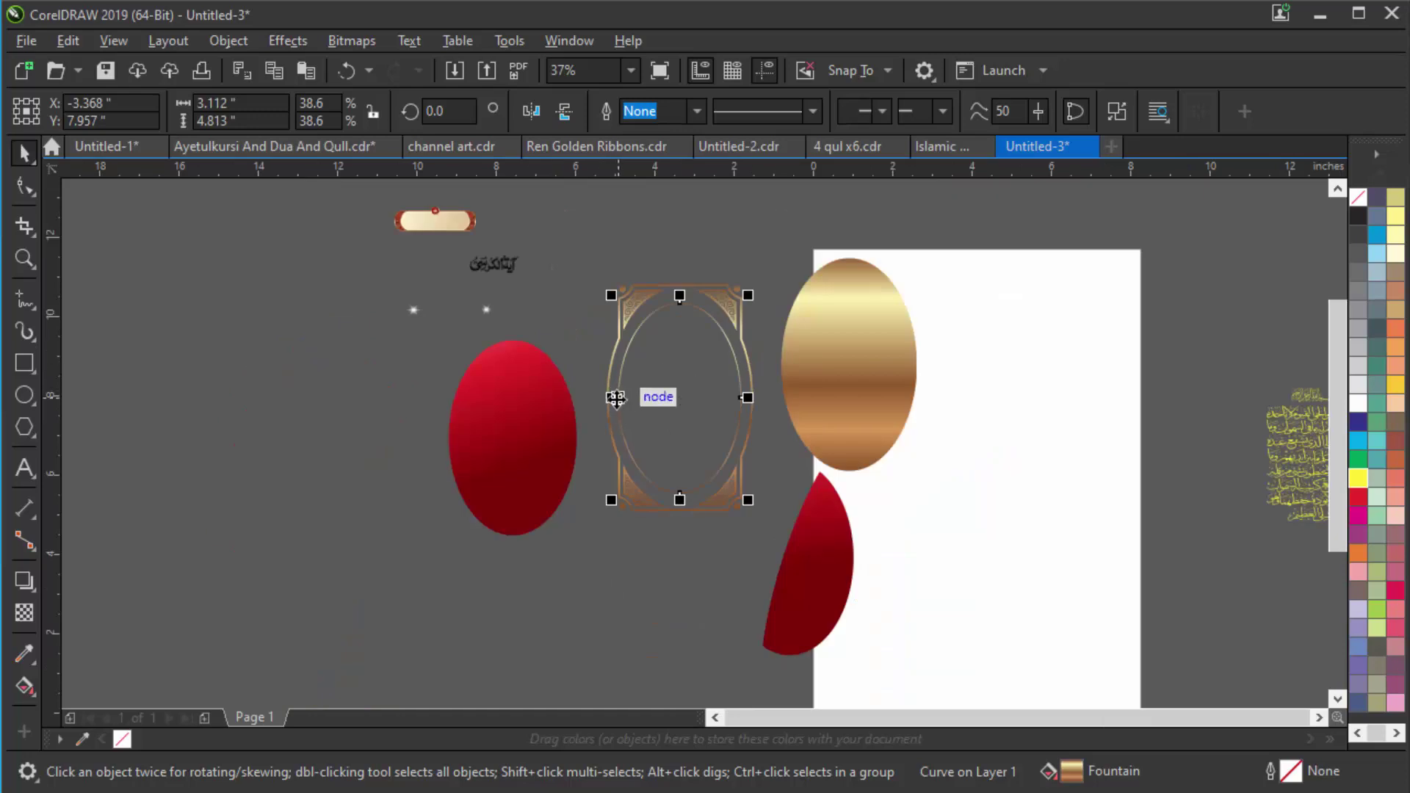
left_click(473, 432)
left_click_drag(512, 435, 680, 398)
key("Escape")
left_click(883, 362)
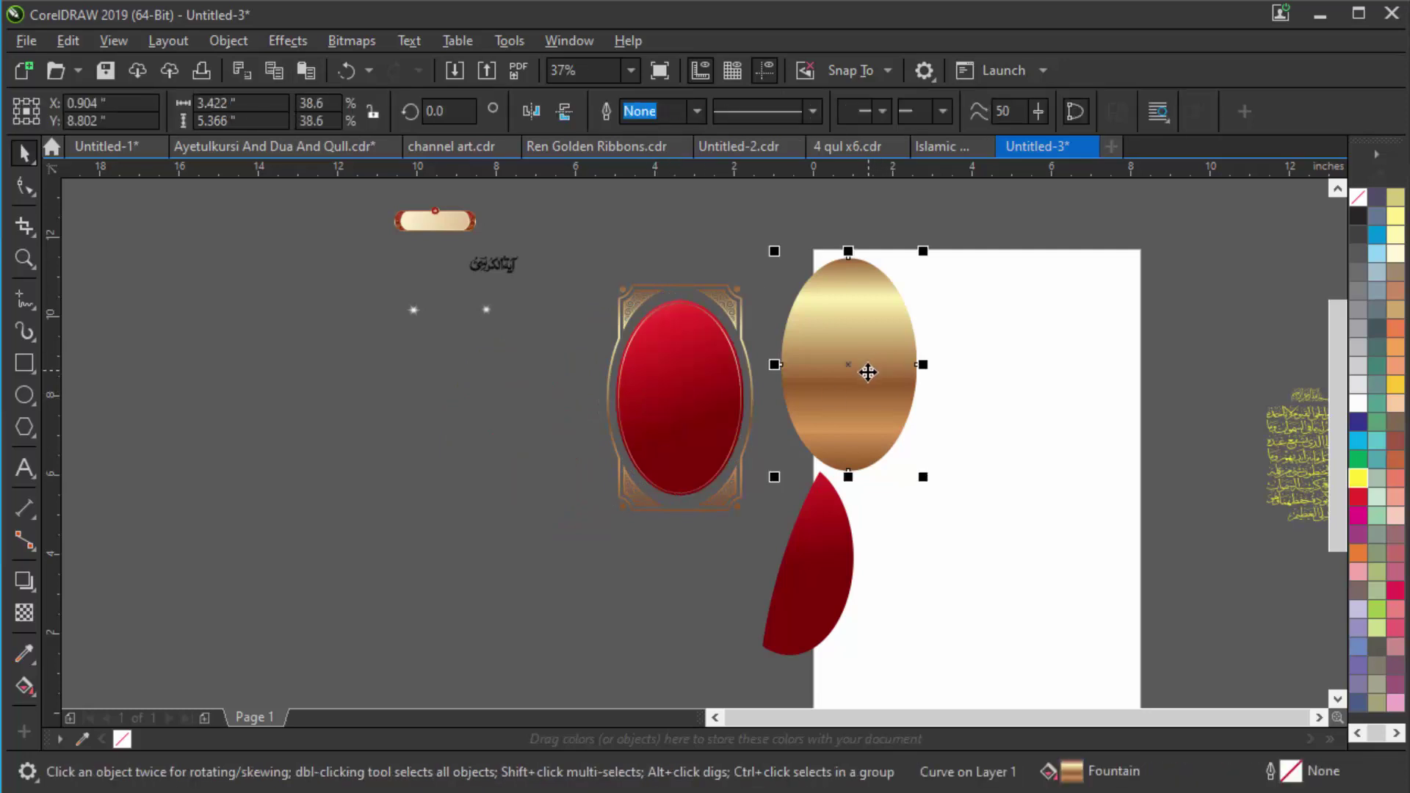
mouse_move(850, 365)
left_mouse_down()
mouse_move(771, 371)
mouse_move(845, 382)
left_mouse_up()
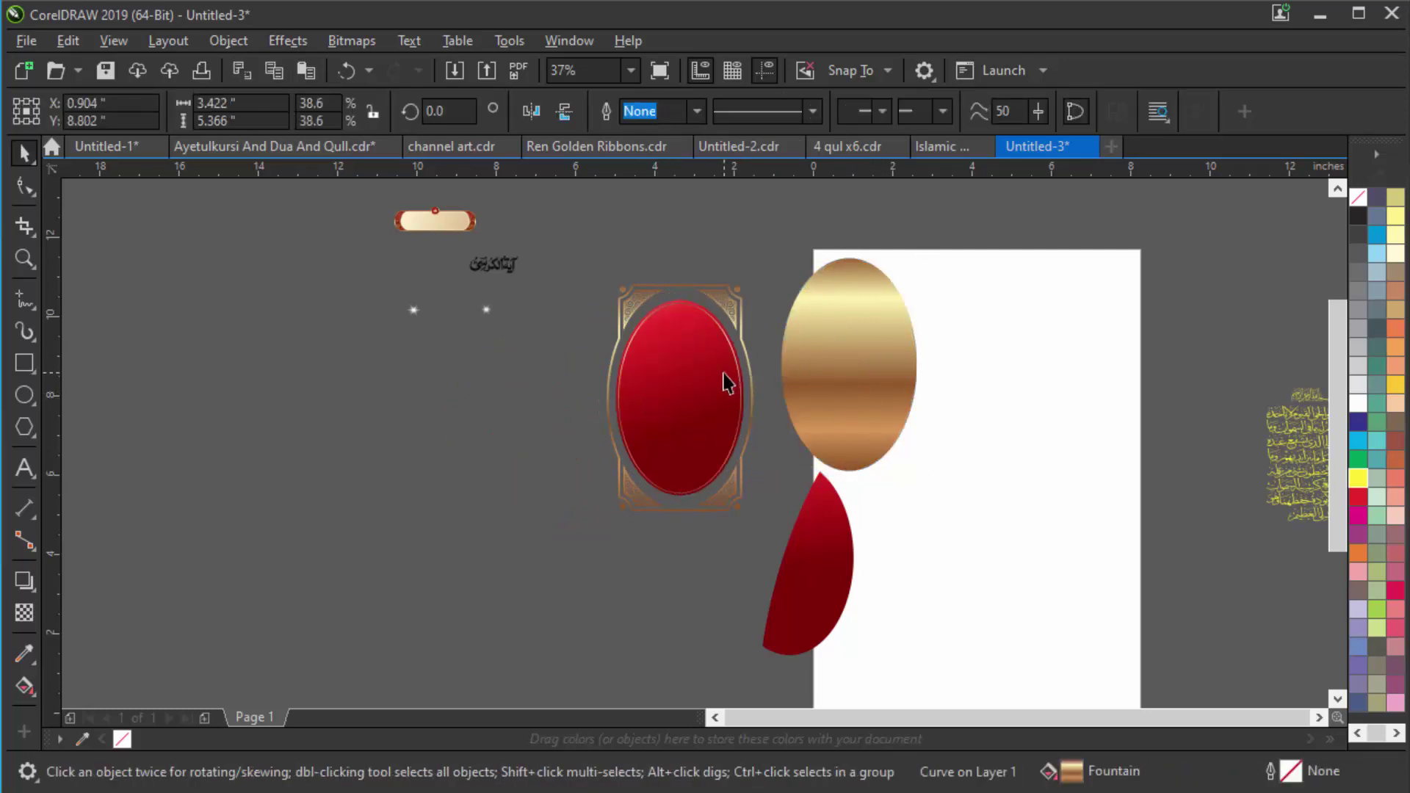
left_click_drag(720, 380, 469, 443)
Center the gold gradient oval inside the ornamental frame and place the full red oval centered on top of it.
left_click_drag(806, 357, 680, 398)
left_click(866, 368)
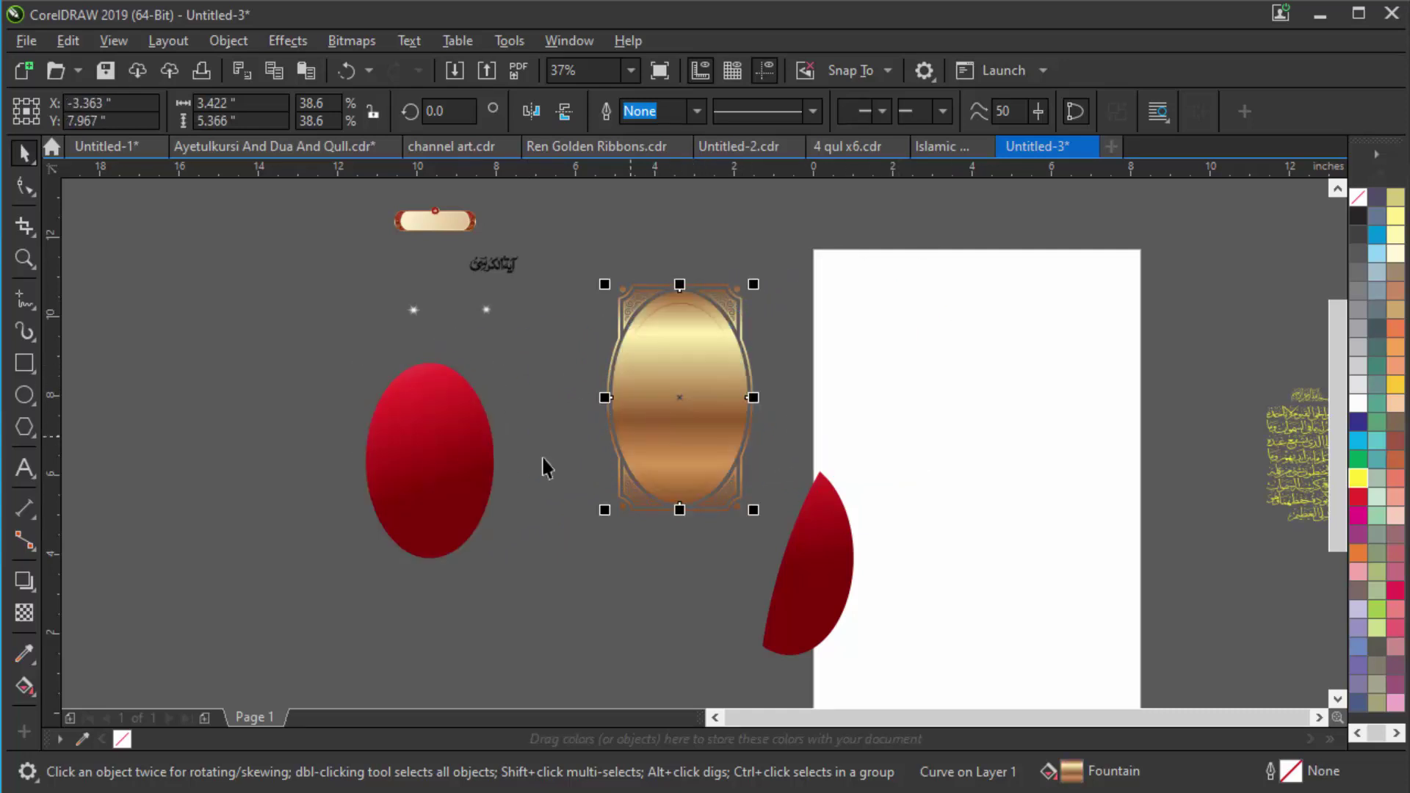
left_click(433, 470)
left_click_drag(432, 463, 680, 397)
Move the dark red half-oval shading shape onto the right half of the red oval.
left_click(844, 589)
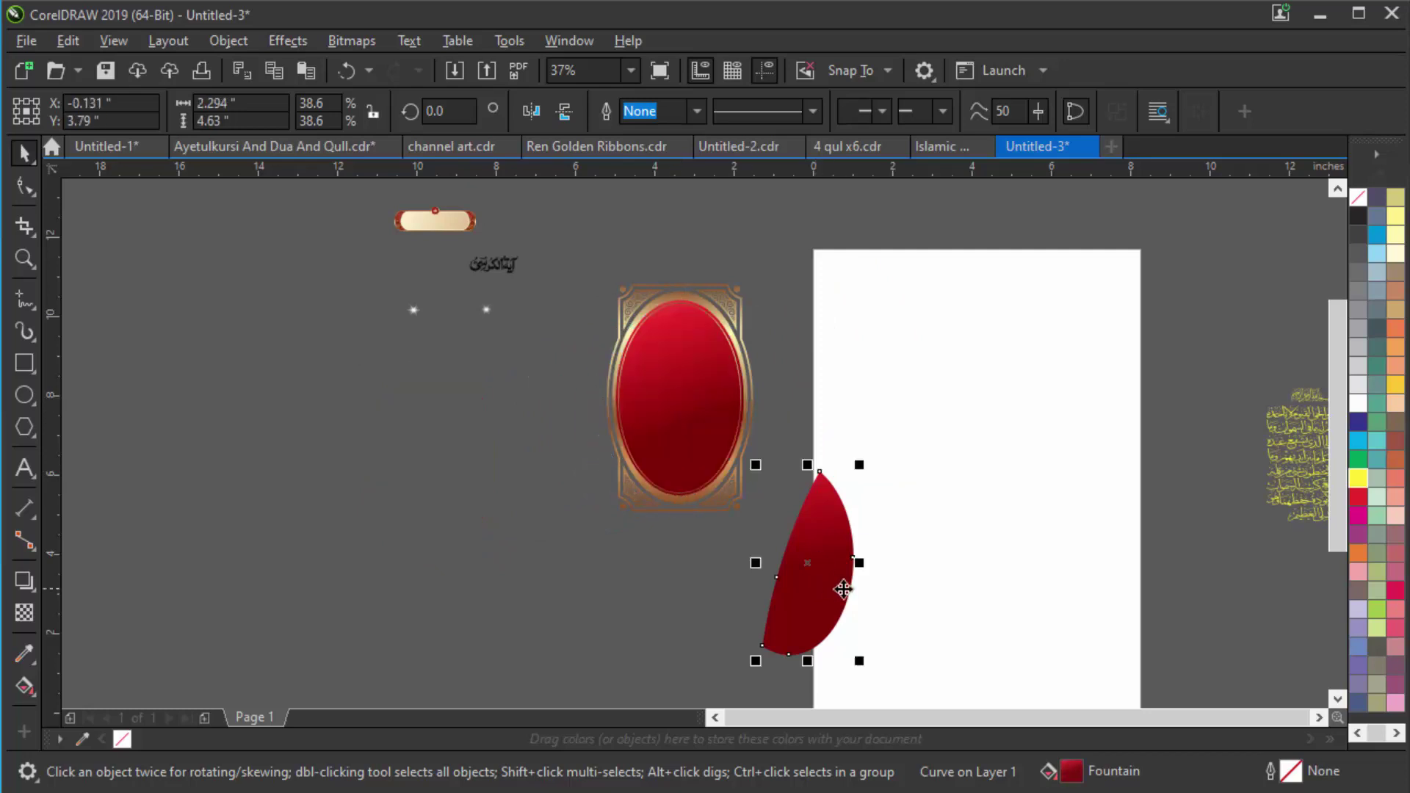
left_click_drag(812, 562, 699, 422)
scroll(704, 434, "up", 2)
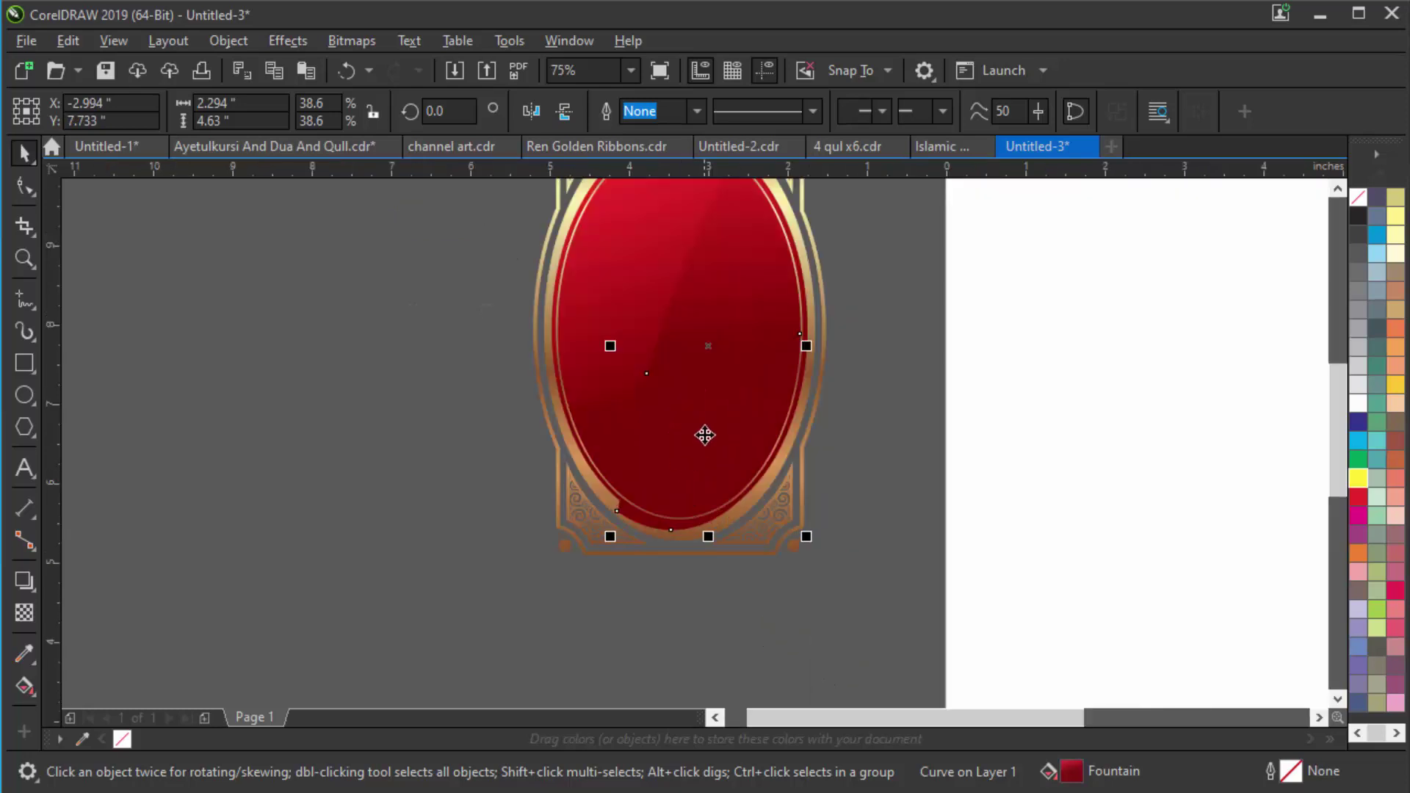
scroll(665, 523, "up", 2)
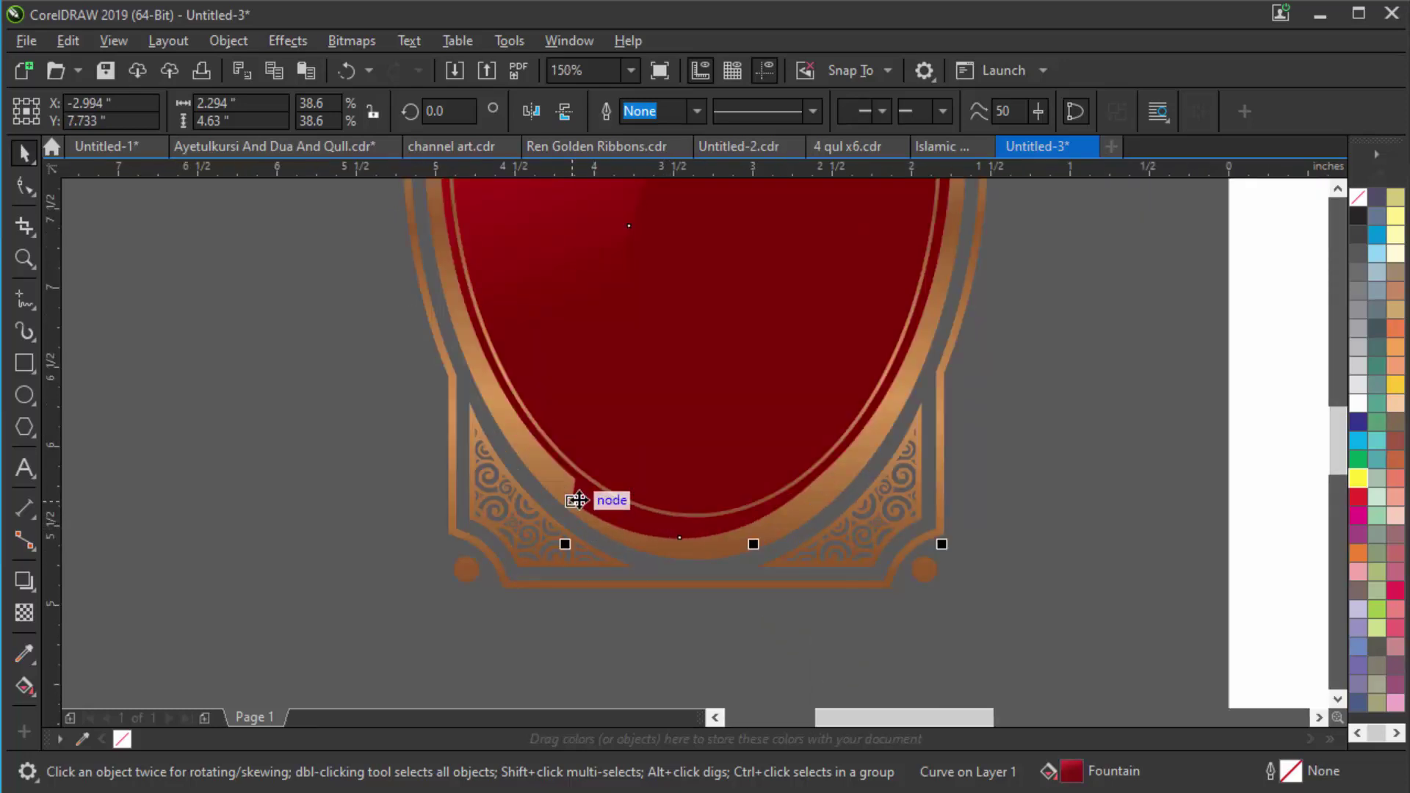
scroll(576, 497, "up", 2)
scroll(664, 541, "down", 2)
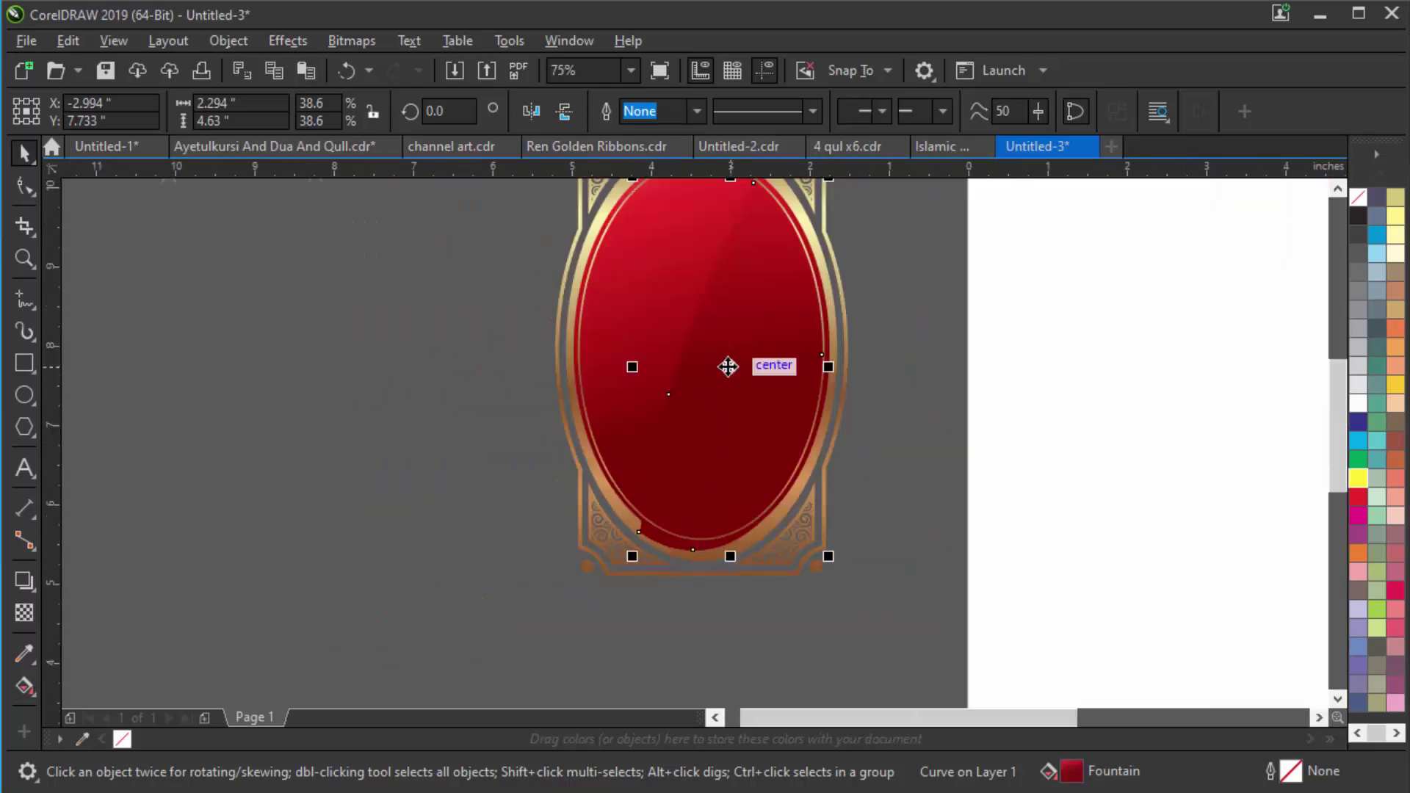
Nudge the shading shape up about 0.16 in so its curved edge follows the red oval's outline.
key("Up")
key("Up")
key("Up")
key("Up")
key("Up")
key("Up")
key("Up")
key("Up")
key("Up")
key("Up")
key("Up")
key("Up")
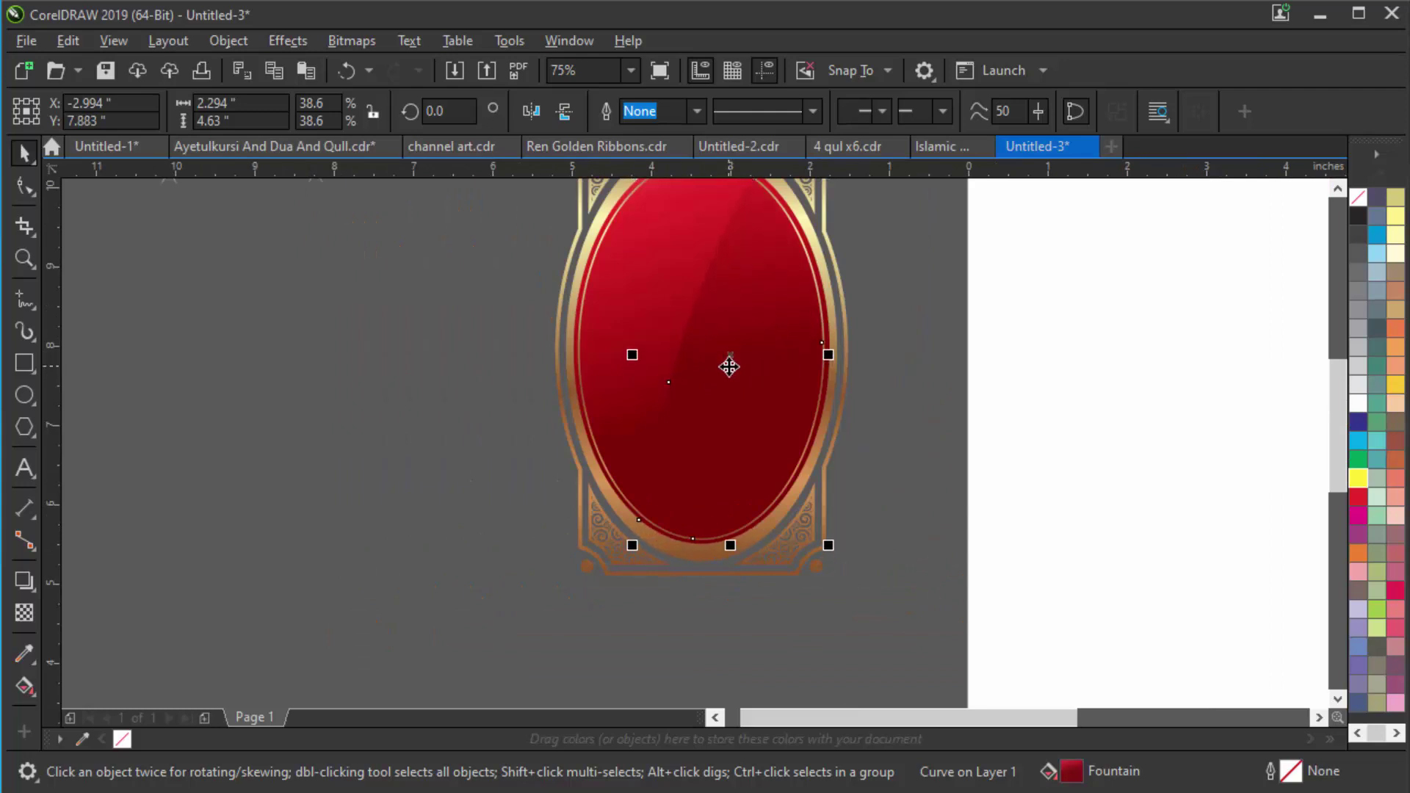
scroll(751, 373, "down", 1)
scroll(774, 393, "up", 1)
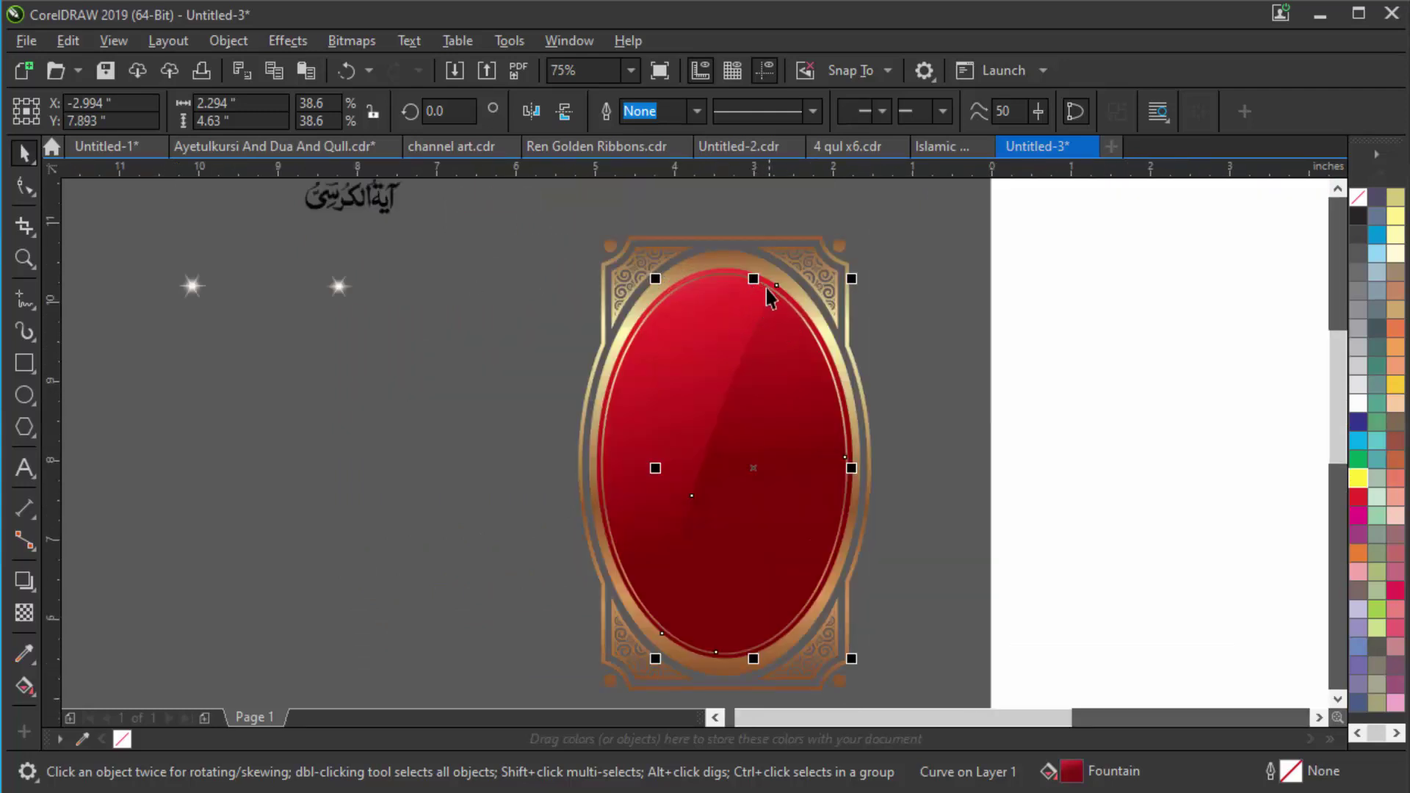
scroll(768, 297, "up", 1)
left_click(1060, 417)
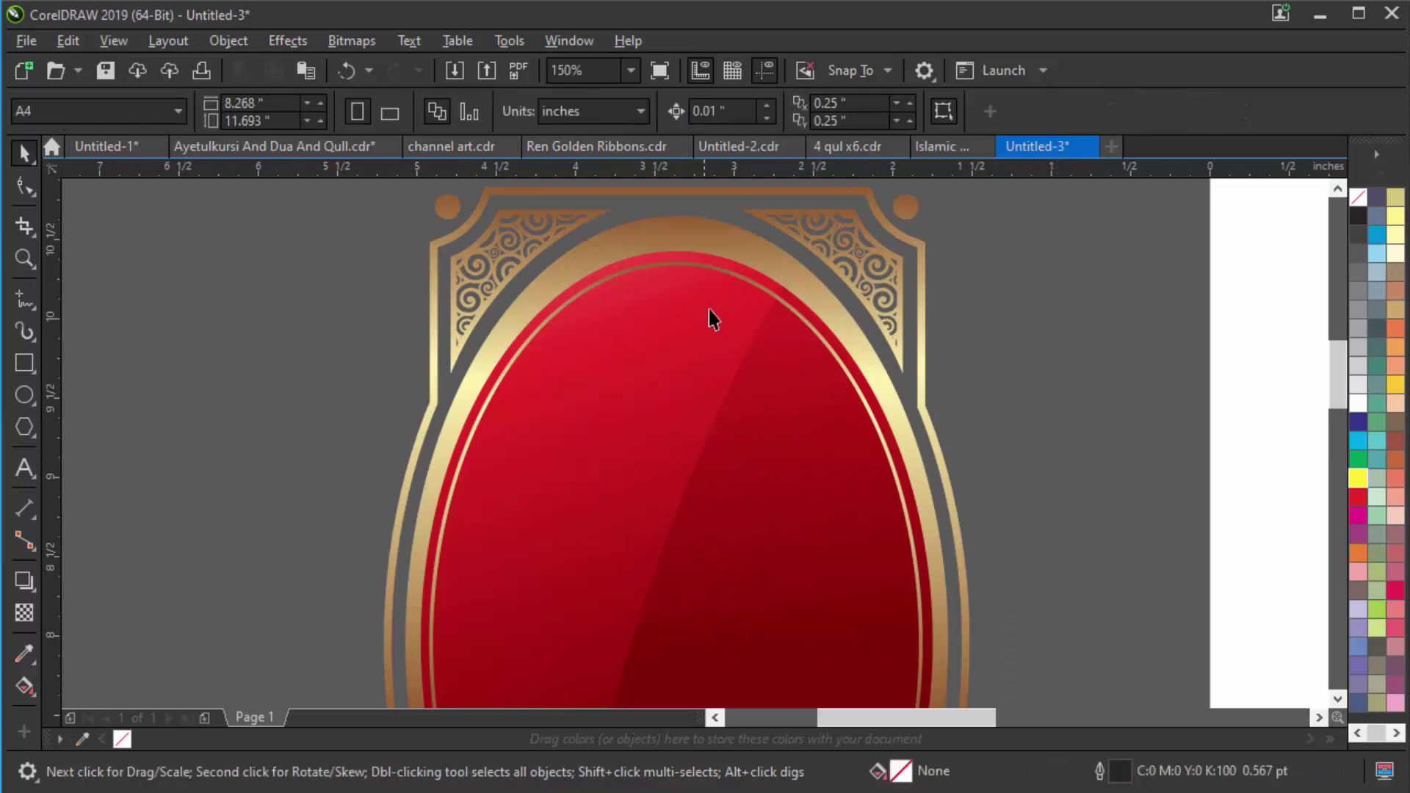
Move the cream and red title banner group closer to the ornamental frame, just above its upper edge.
scroll(709, 313, "down", 2)
left_click(464, 221)
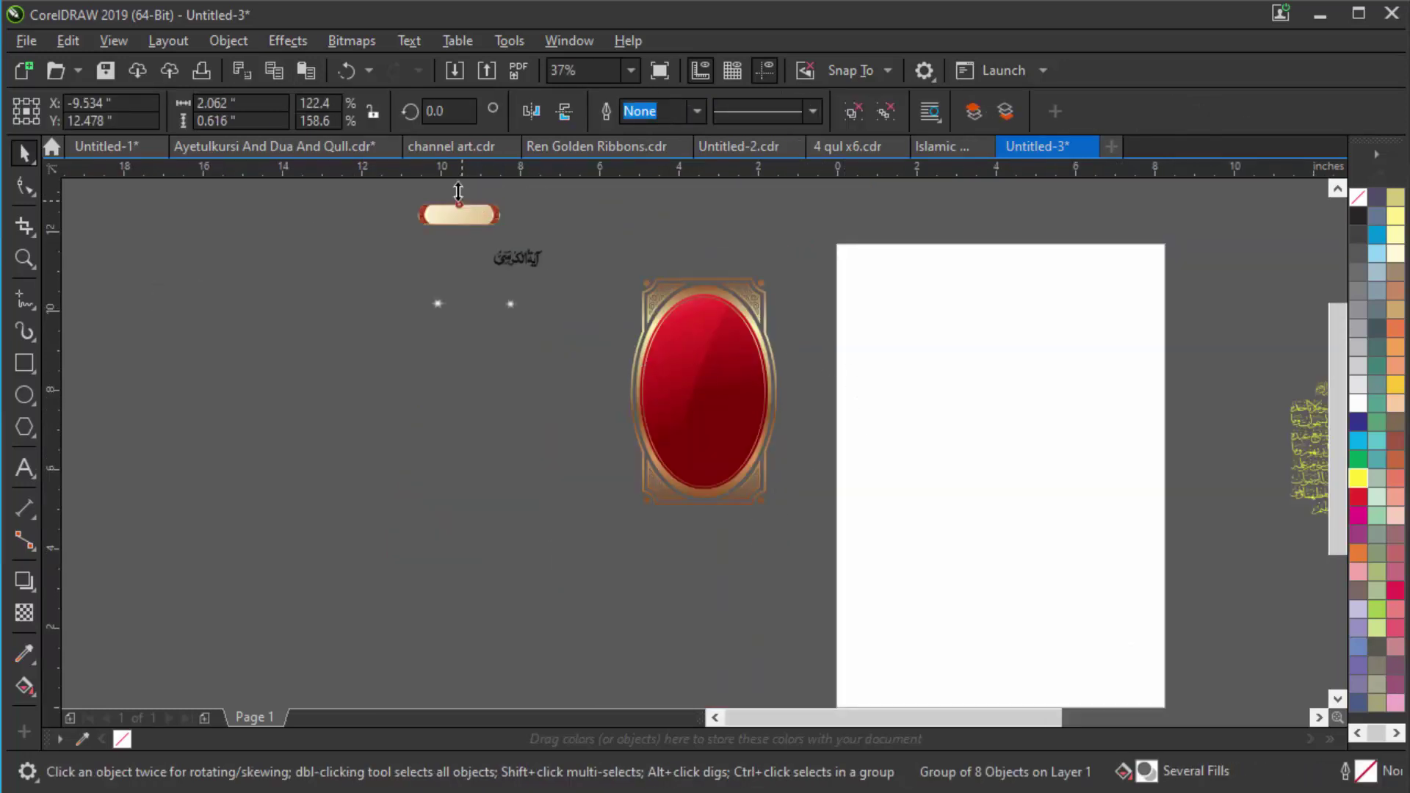
scroll(457, 196, "up", 2)
scroll(516, 291, "down", 1)
left_click_drag(516, 291, 562, 400)
Ungroup the title banner and pull its white, cream and gold background shapes apart.
scroll(895, 303, "up", 1)
right_click(902, 302)
left_click(949, 340)
left_click_drag(743, 306, 1040, 366)
left_click_drag(808, 323, 592, 501)
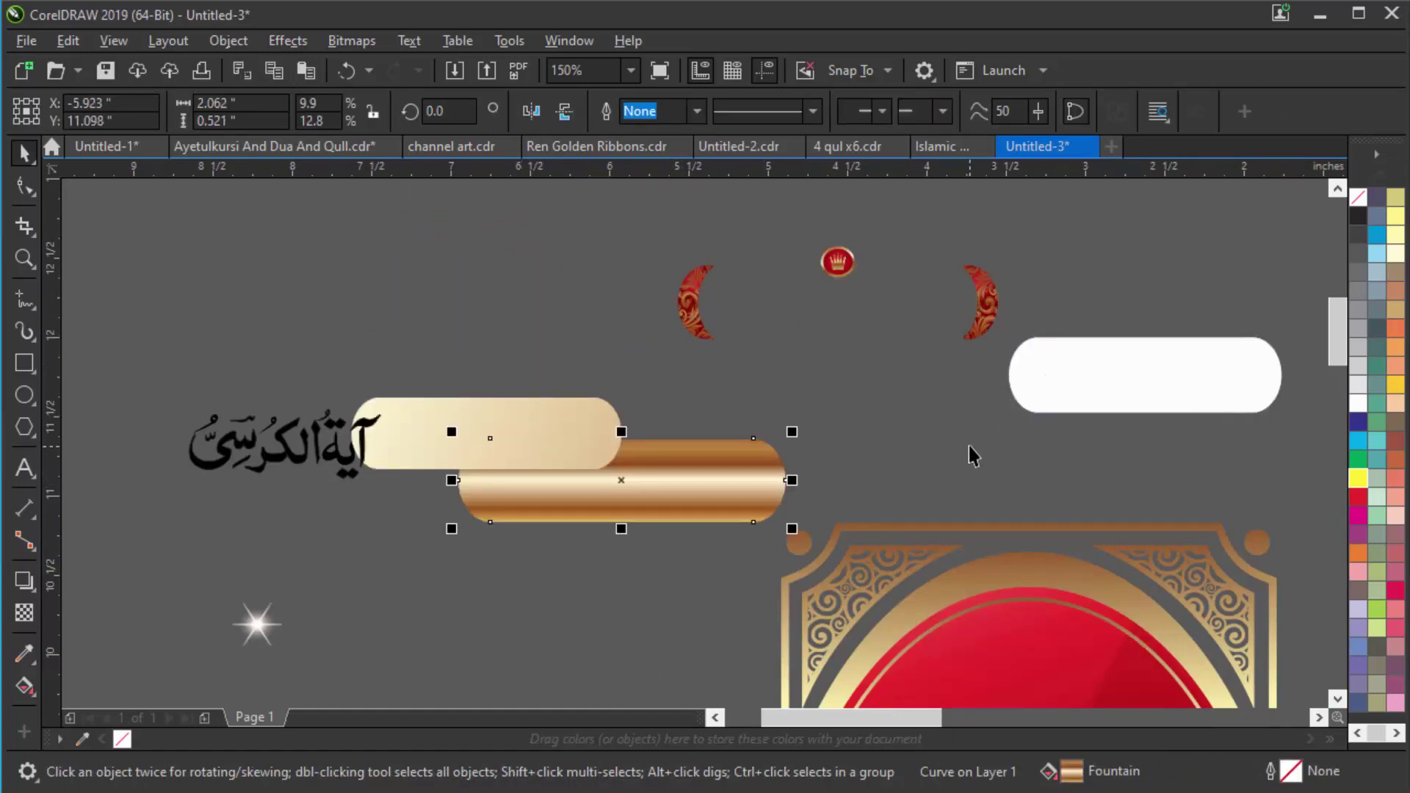
Undo the moves of the banner's background shapes and group all of the banner's parts again.
key("ctrl+z")
key("ctrl+z")
key("ctrl+z")
left_click(618, 240)
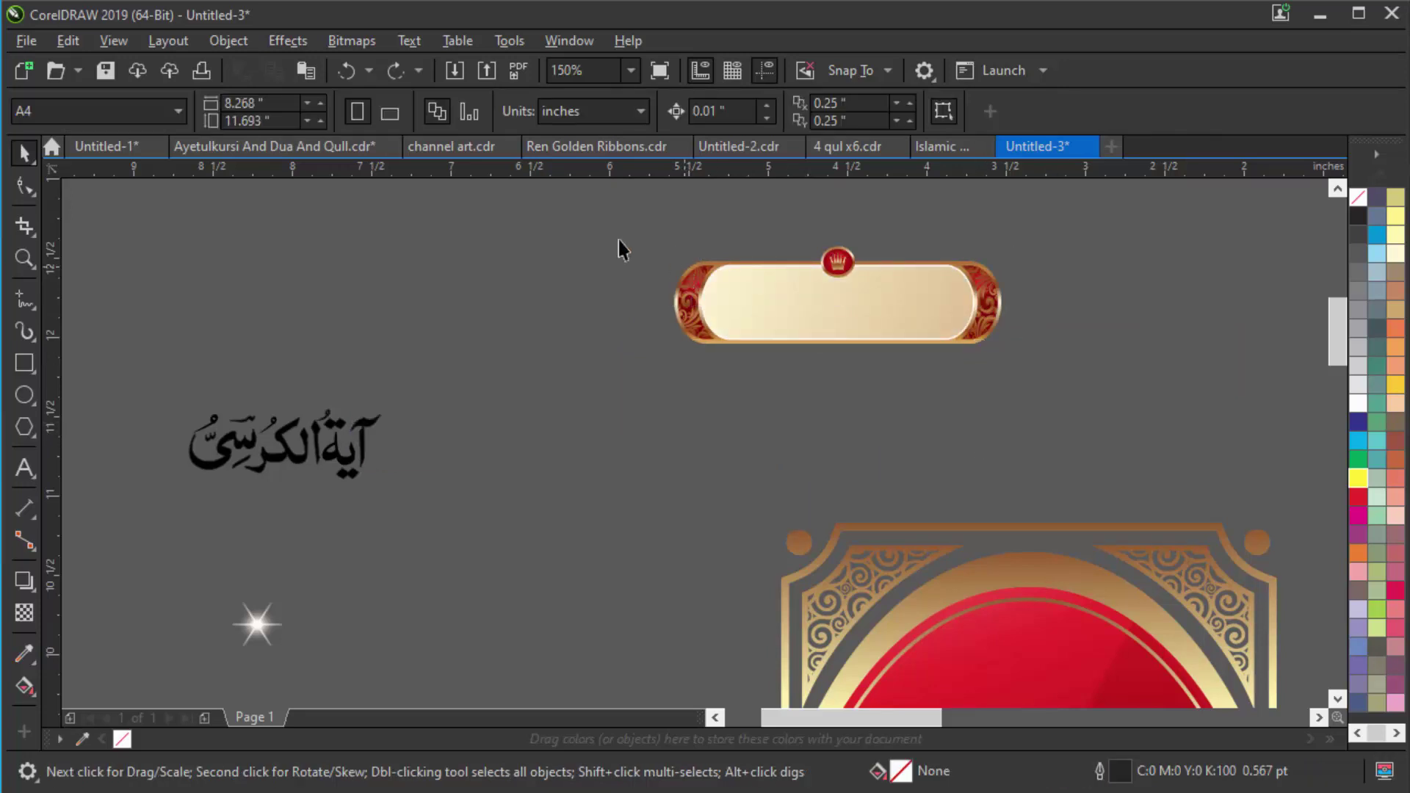
left_click_drag(573, 216, 1110, 411)
key("ctrl+g")
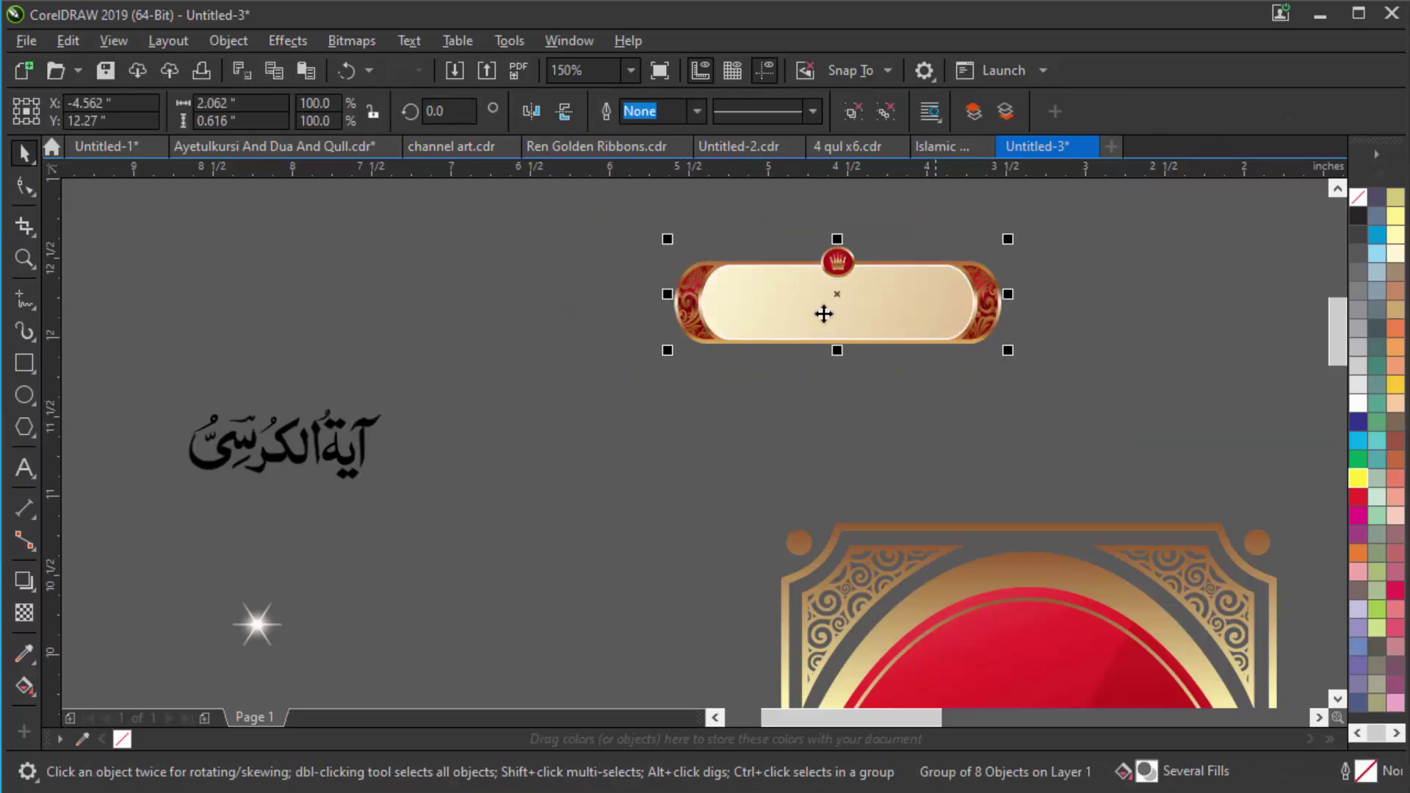
Place the title banner across the top of the ornamental frame and center it horizontally on the frame's corner ornaments.
left_click_drag(837, 298, 1016, 576)
scroll(900, 396, "down", 2)
scroll(1078, 540, "up", 2)
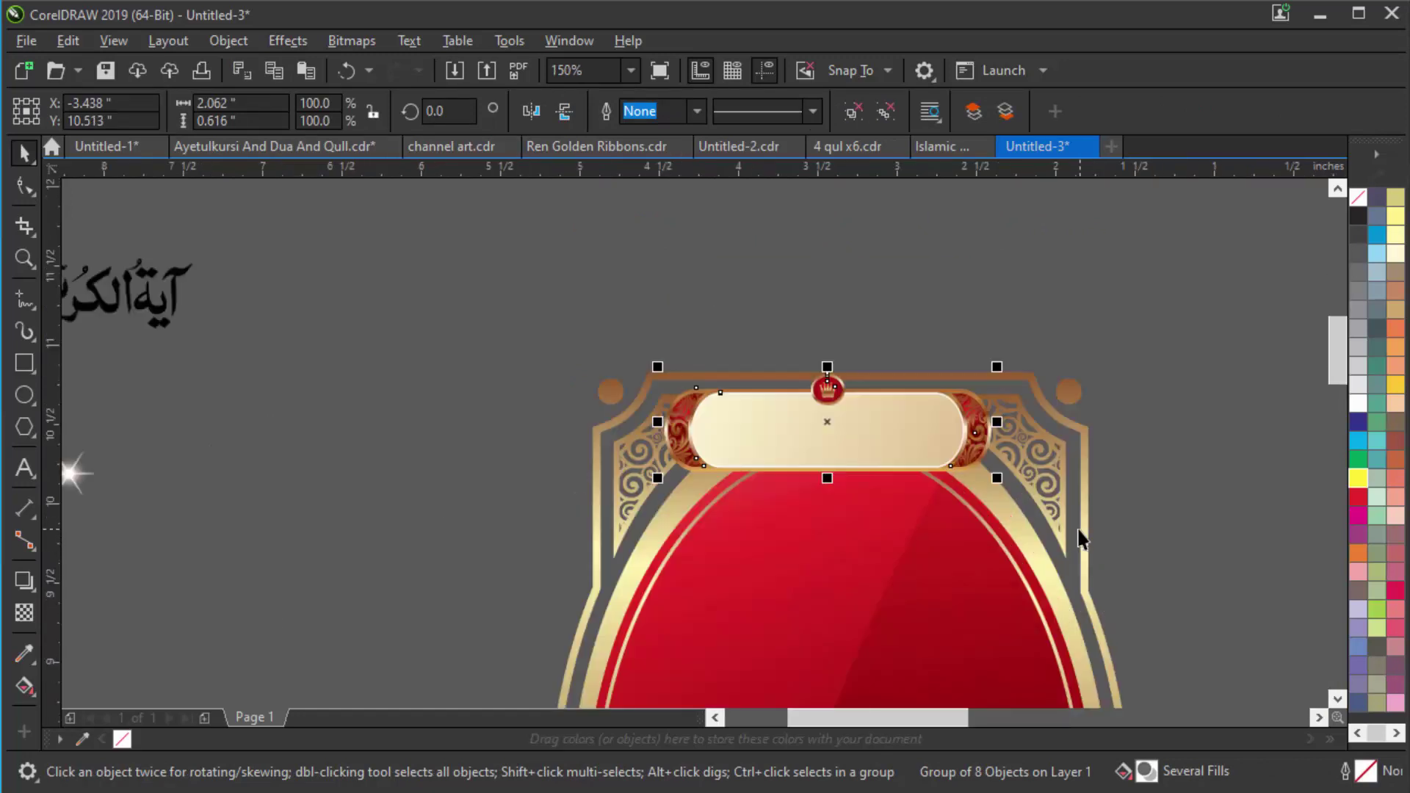
left_click(1050, 474, "shift")
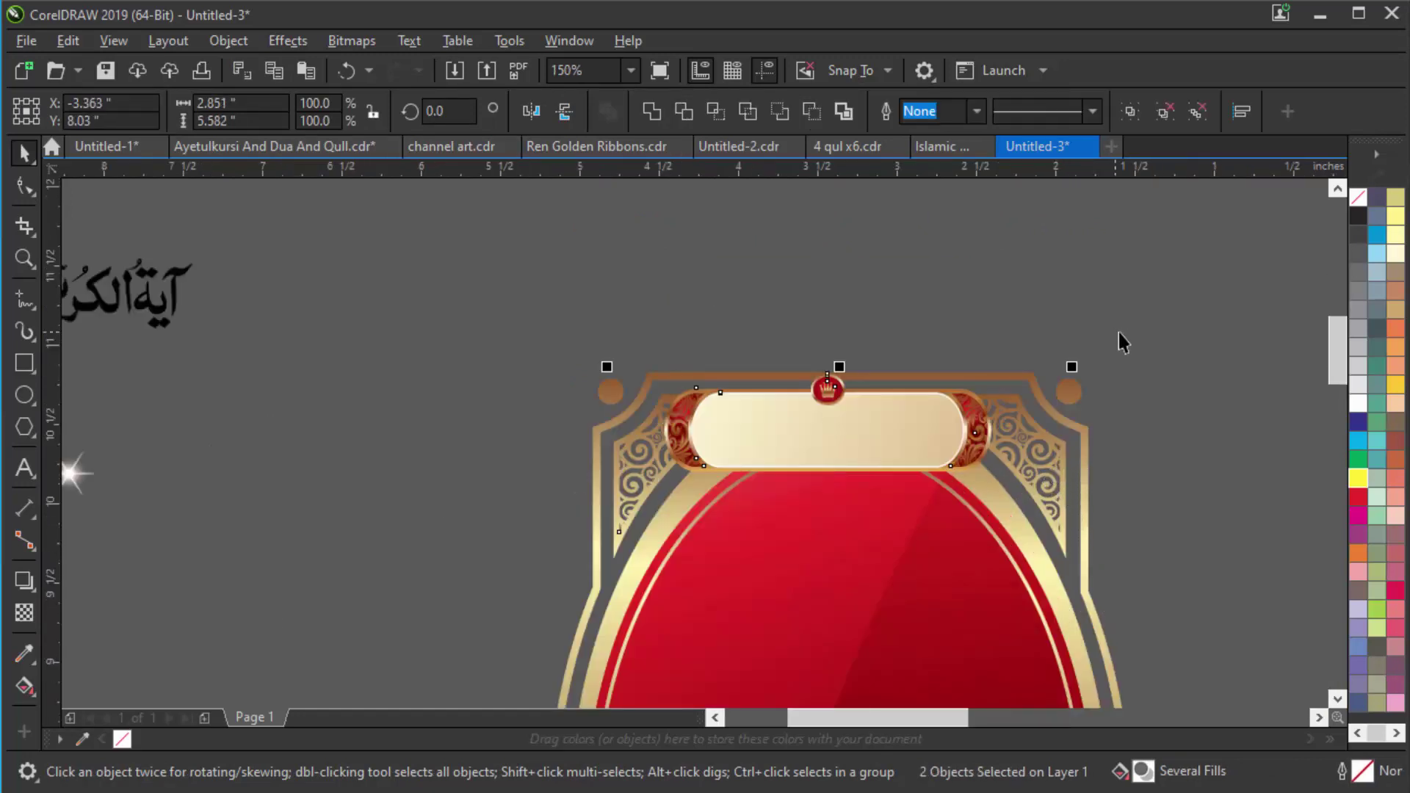
key("c")
left_click(985, 323)
scroll(844, 377, "down", 2)
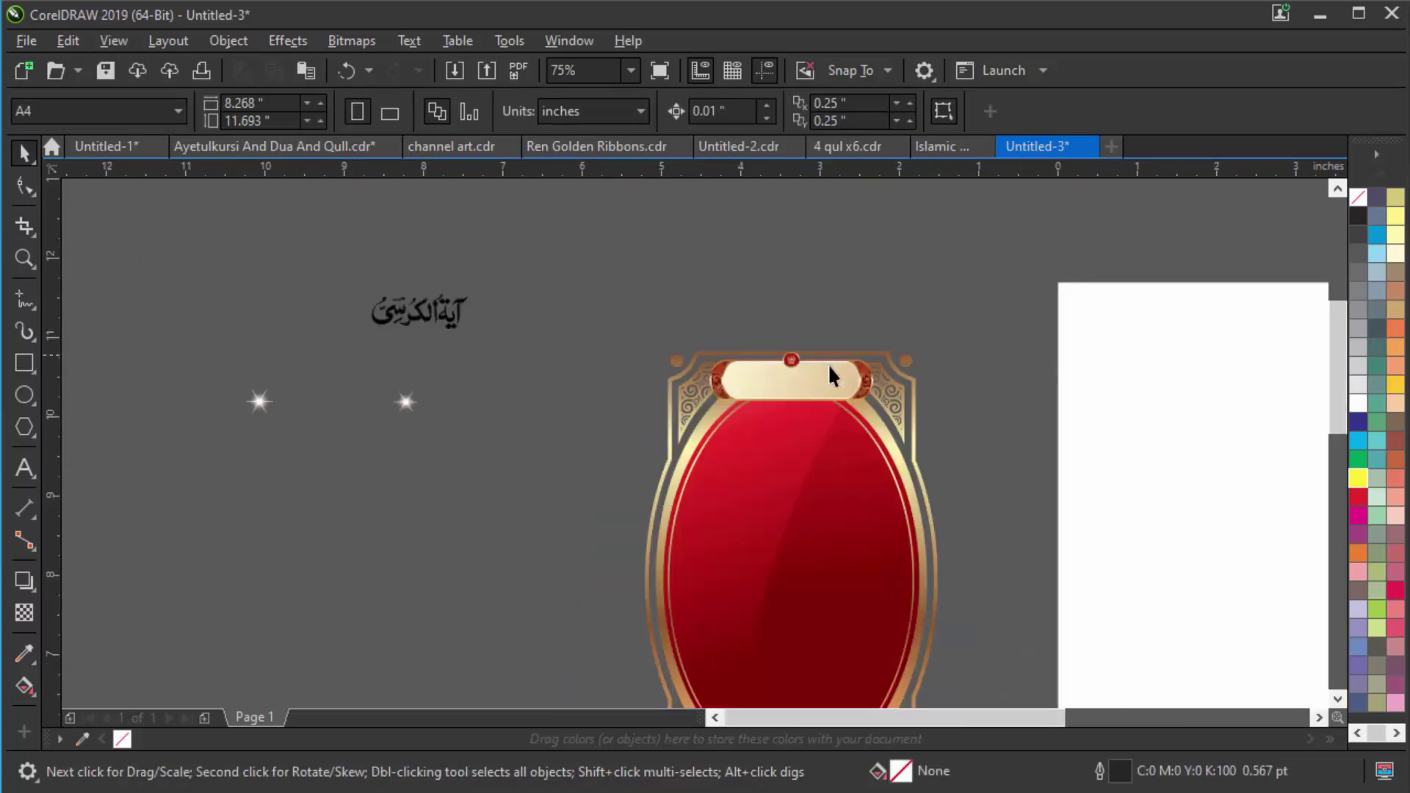
Move the black Arabic calligraphy title onto the middle of the cream banner.
scroll(415, 293, "up", 2)
left_click(425, 344)
scroll(424, 344, "down", 2)
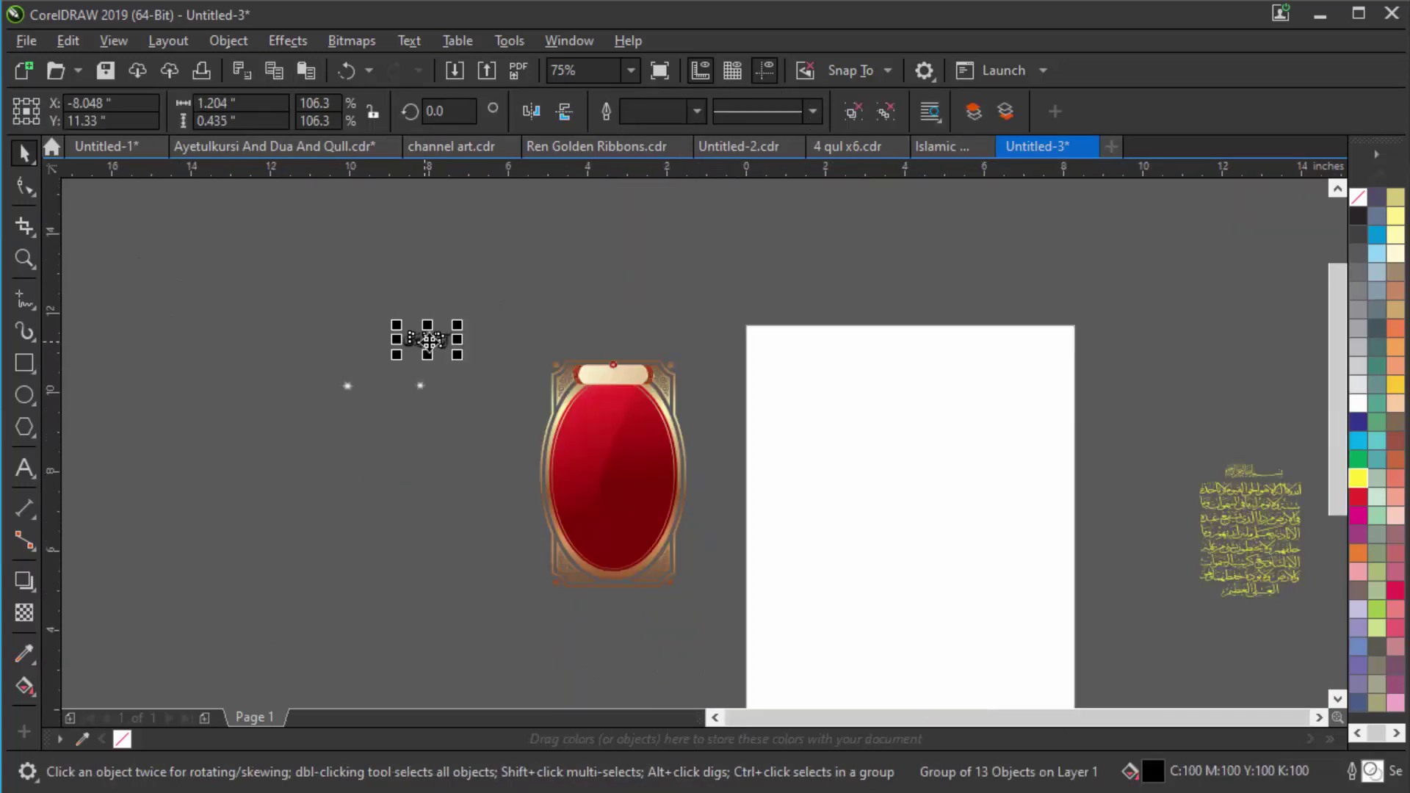
left_click_drag(425, 343, 537, 491)
scroll(640, 341, "up", 1)
scroll(643, 341, "up", 2)
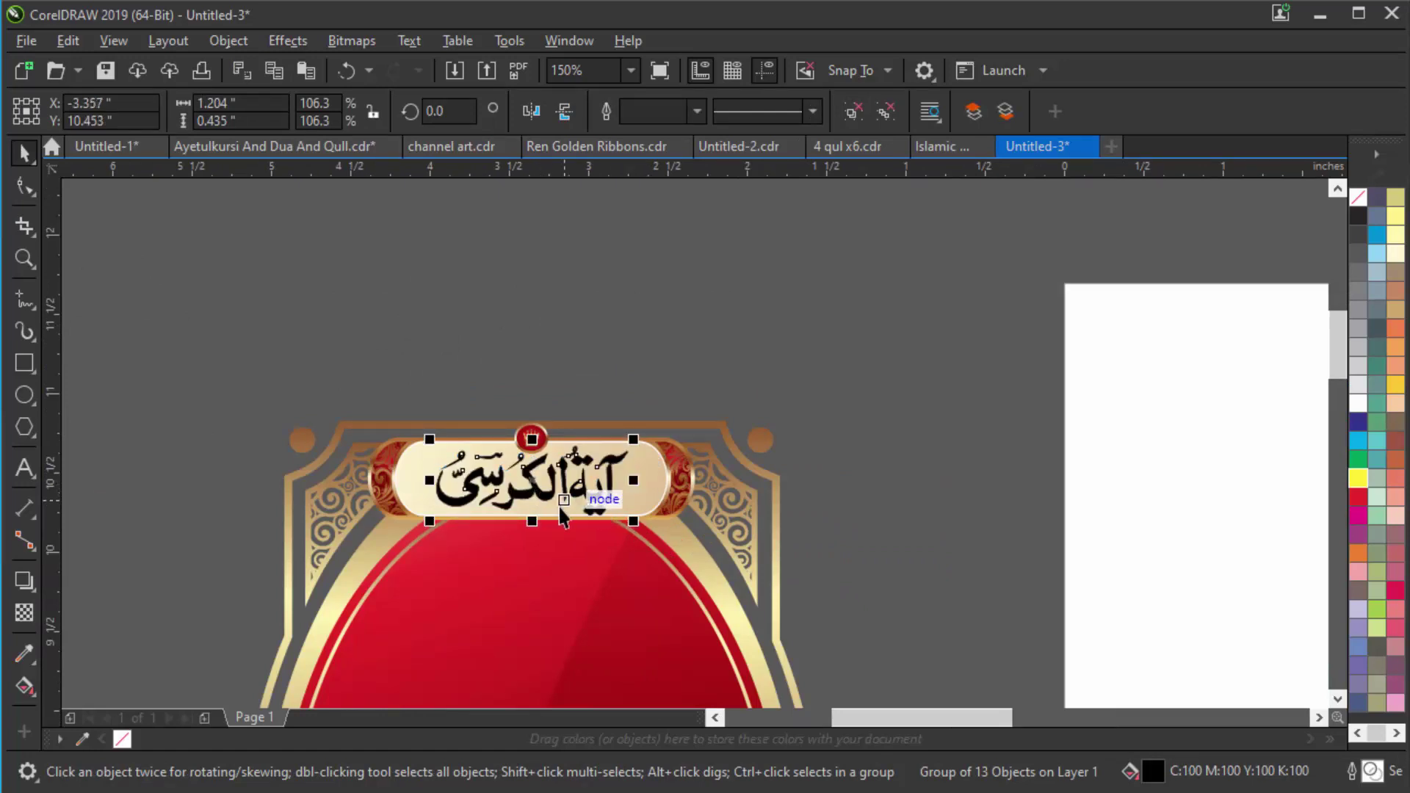
left_click(692, 397)
Move the yellow Arabic verse text from beyond the page onto the red oval.
scroll(743, 428, "down", 4)
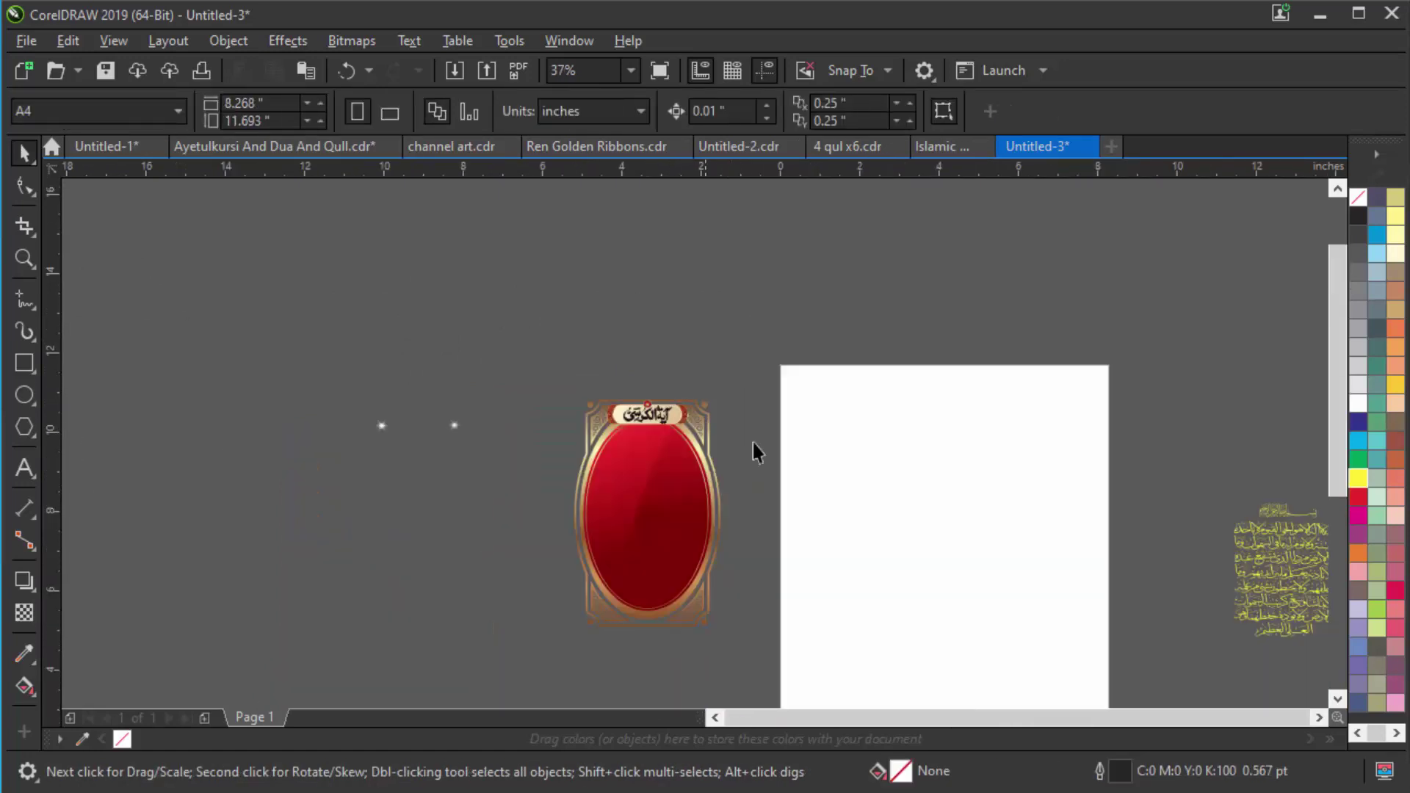
left_click_drag(1248, 548, 653, 486)
scroll(637, 492, "up", 2)
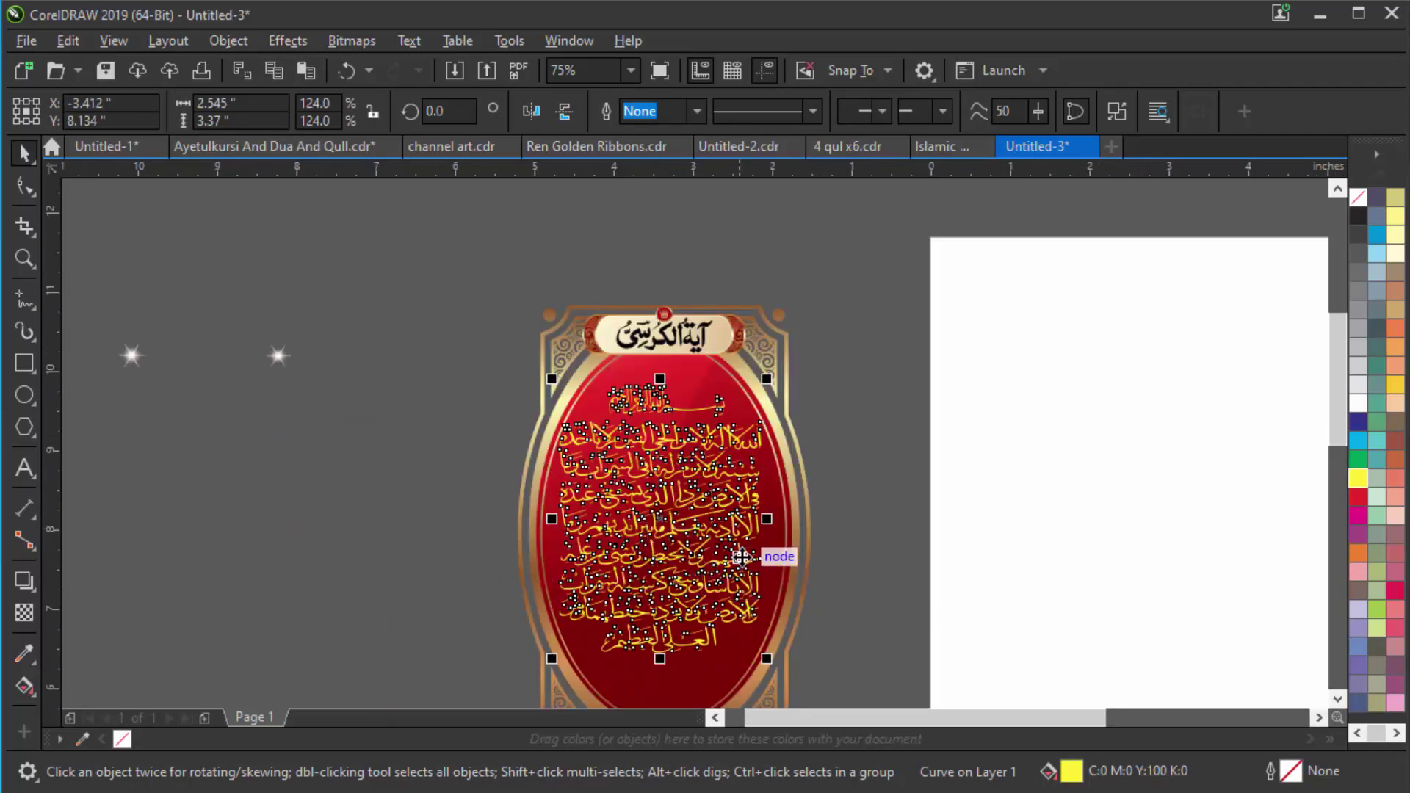
Try to right-align the yellow verse text with the dark red shading shape.
left_click(785, 558, "shift")
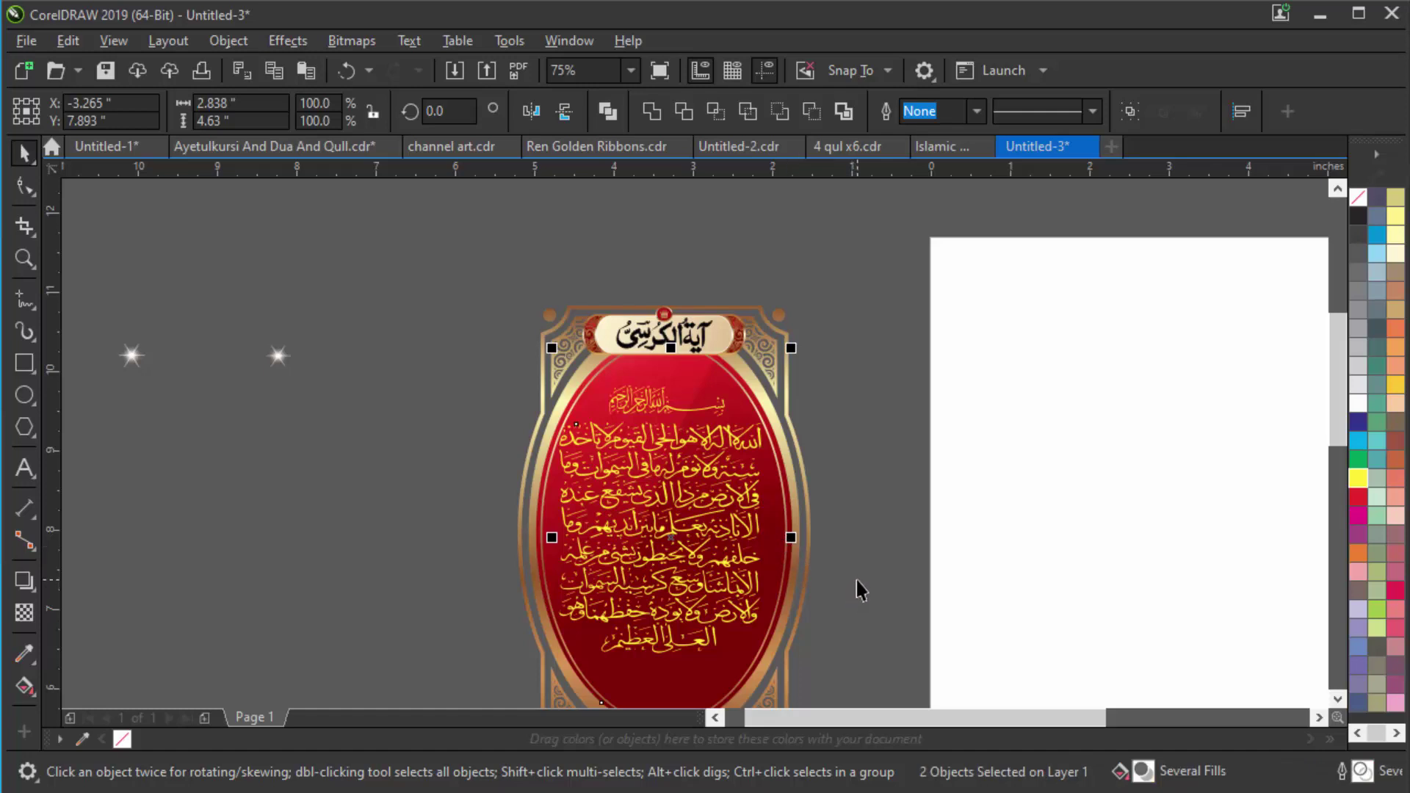
key("r")
left_click(901, 544)
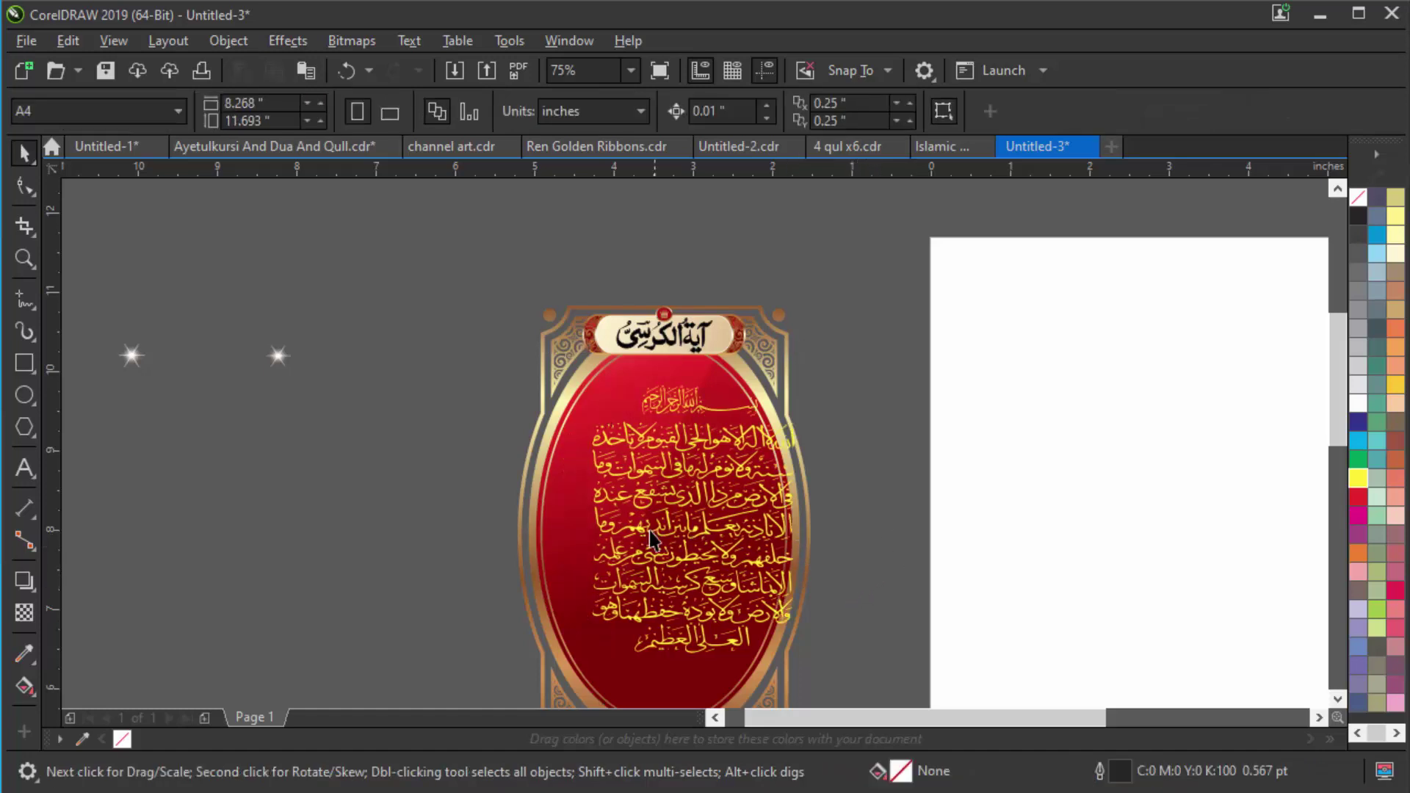
Center the yellow verse text horizontally and vertically on the full red oval.
left_click(655, 518)
scroll(572, 473, "up", 1)
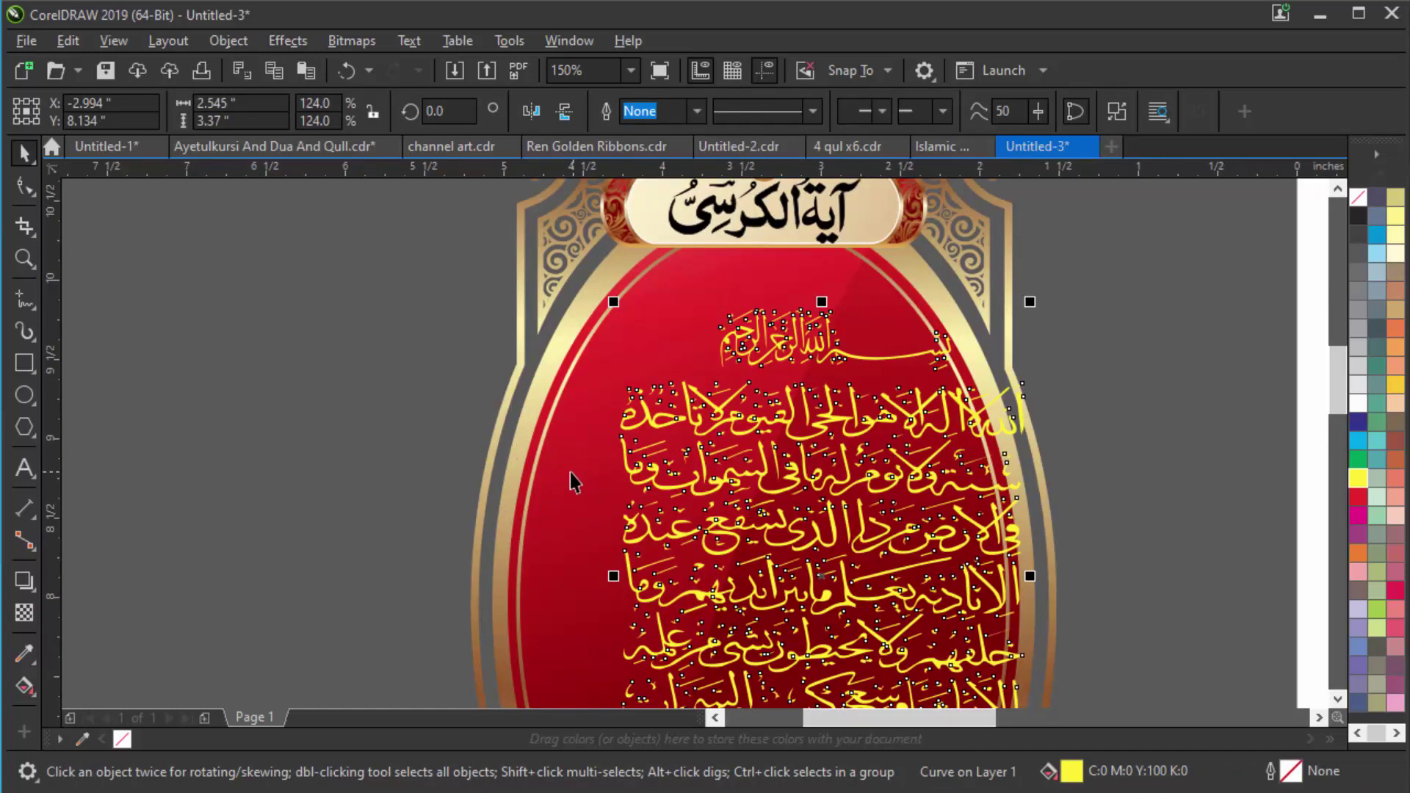
left_click(570, 479, "shift")
key("e")
key("c")
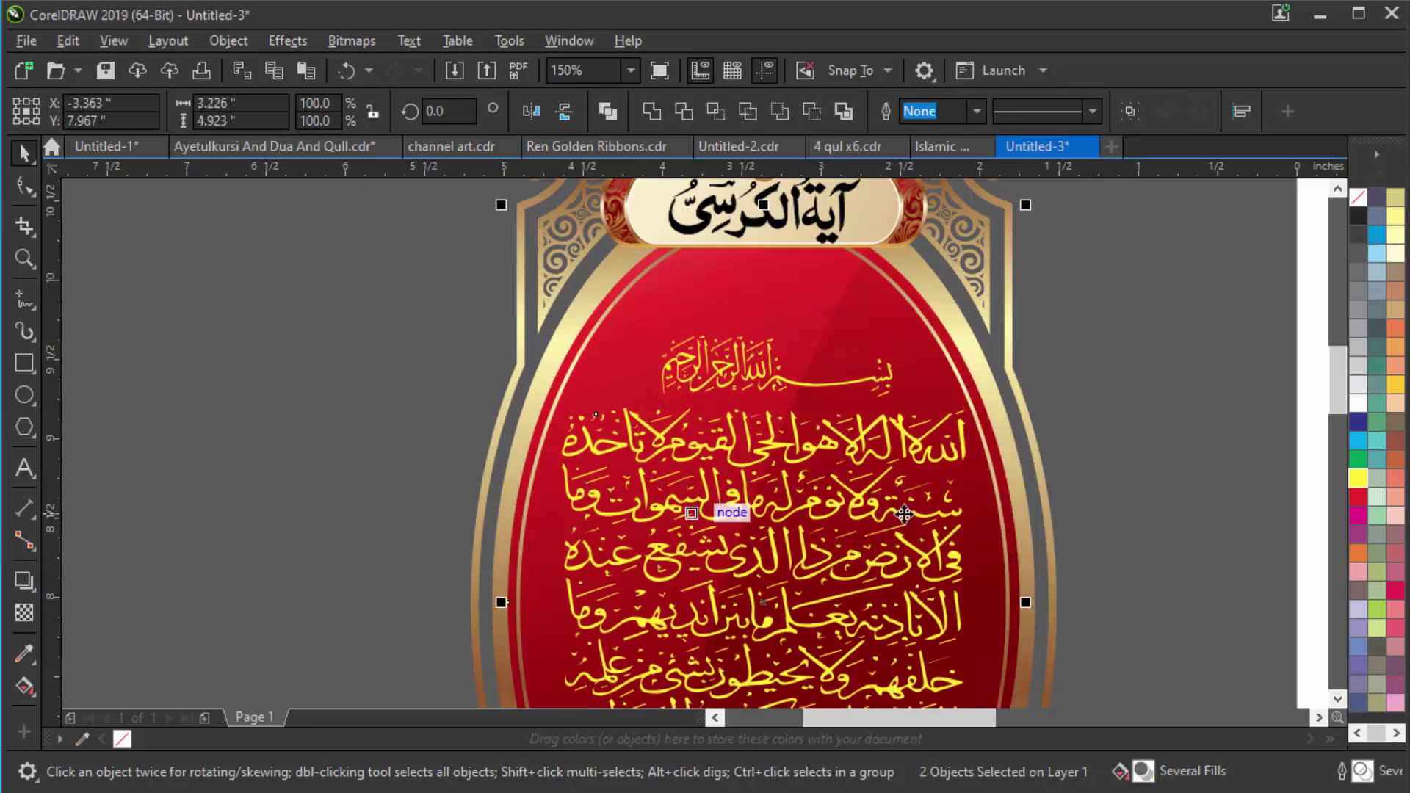
scroll(1037, 429, "down", 1)
left_click(1070, 621)
scroll(985, 628, "up", 1)
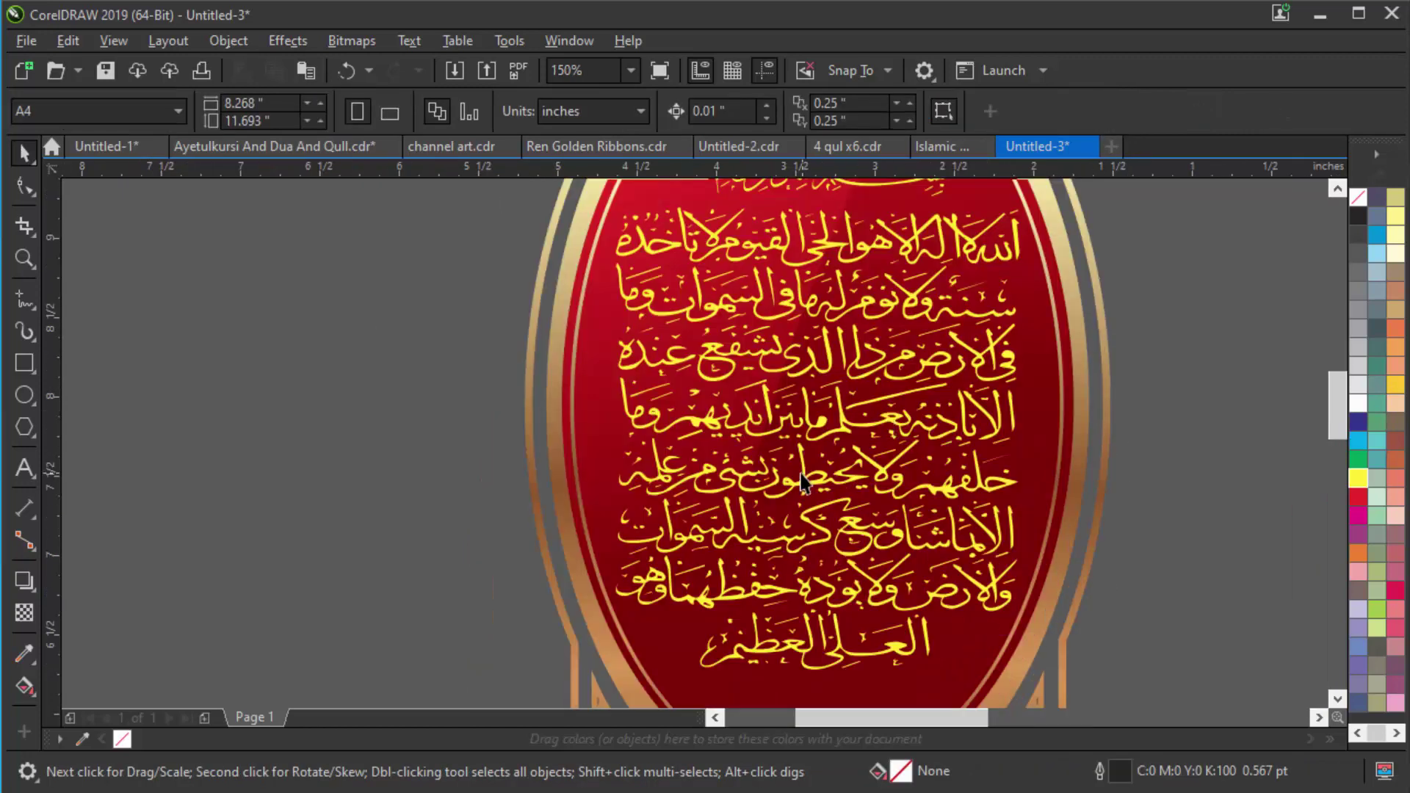
scroll(1045, 455, "down", 1)
scroll(830, 316, "up", 1)
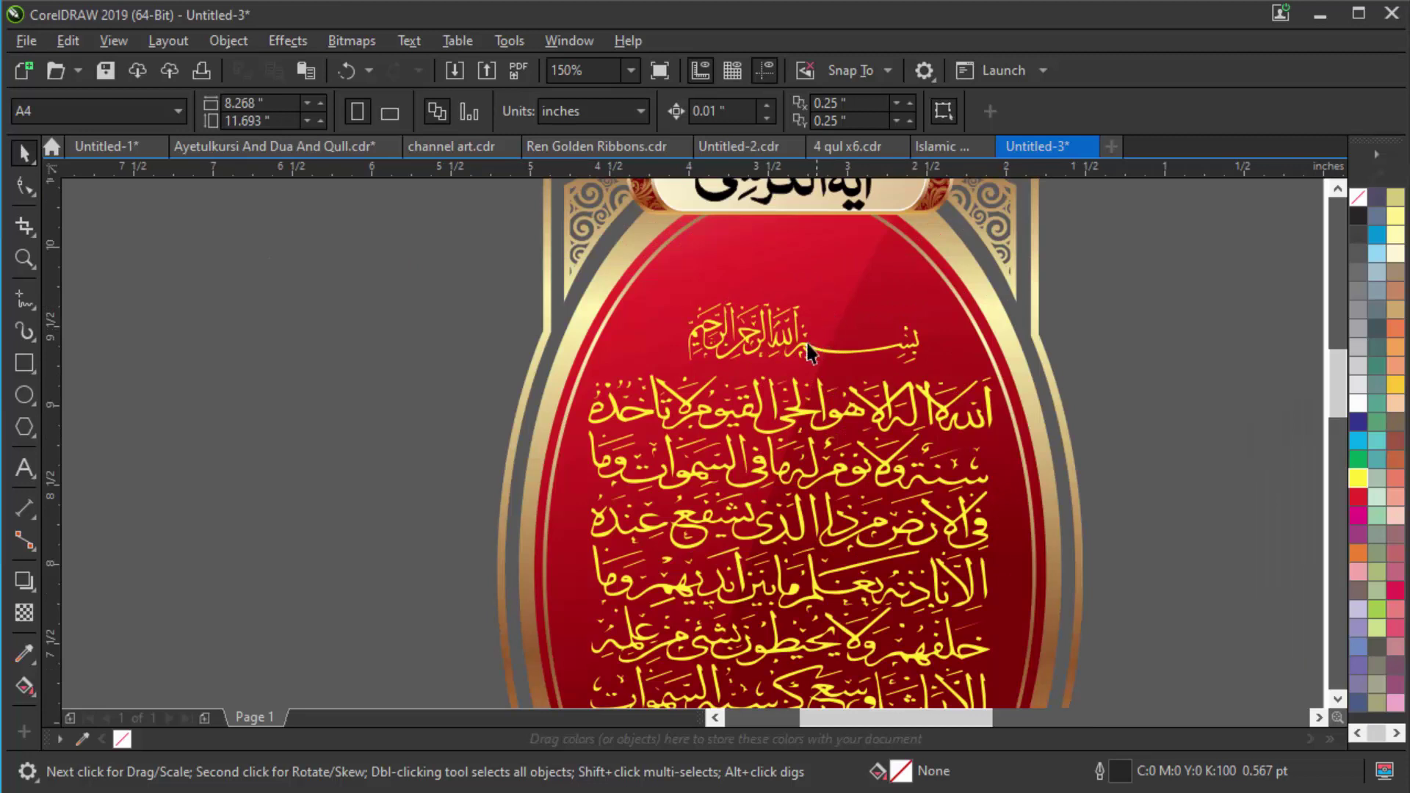
scroll(792, 355, "down", 1)
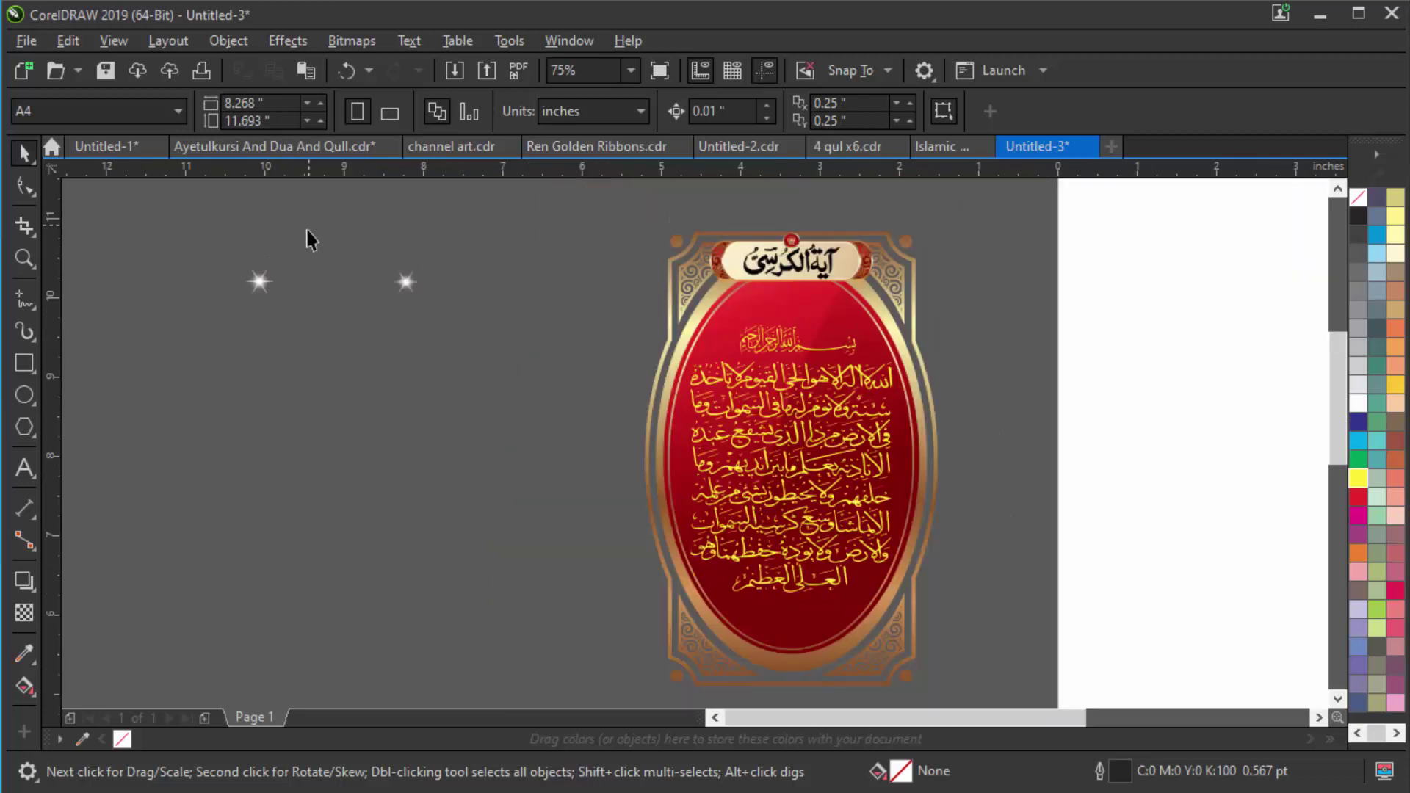
scroll(792, 326, "up", 1)
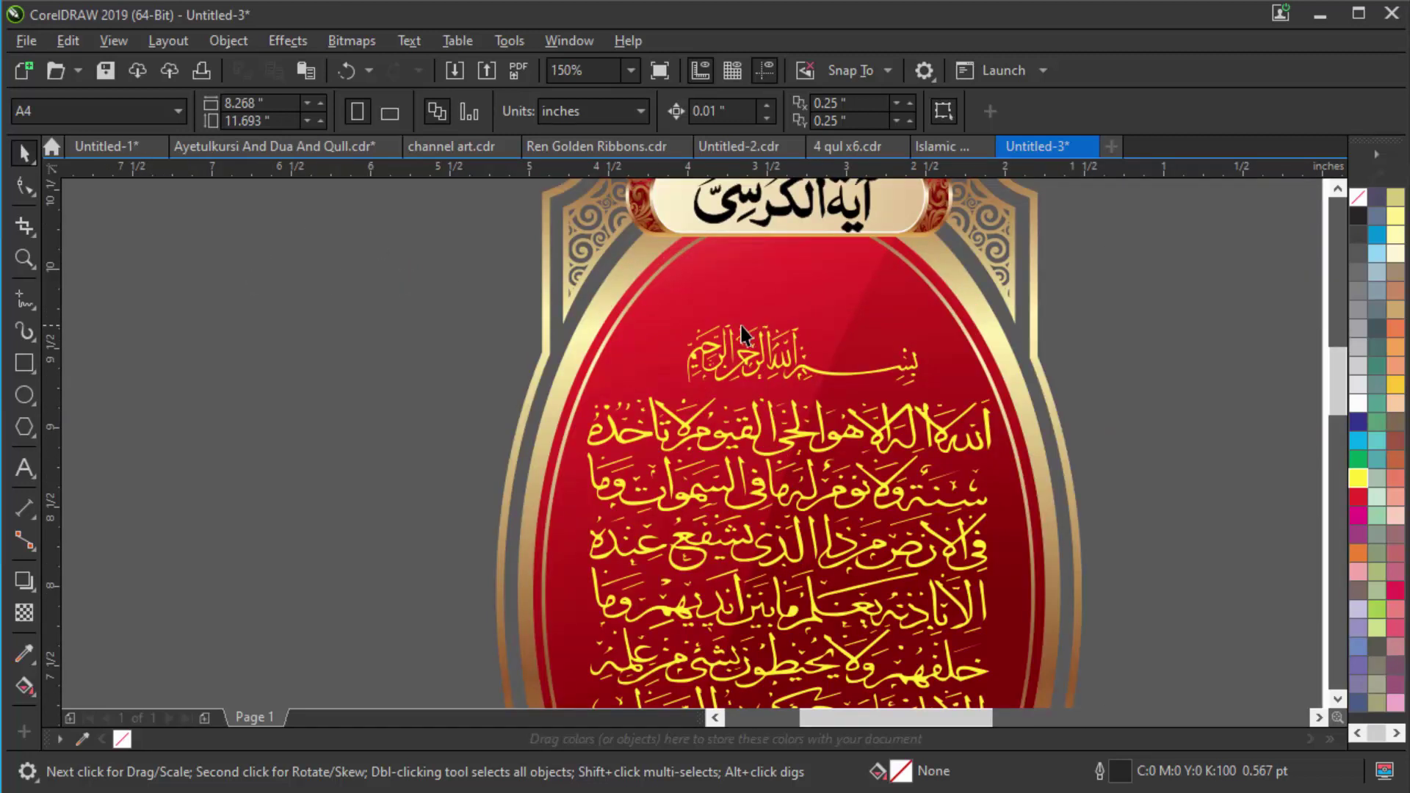
scroll(741, 332, "down", 1)
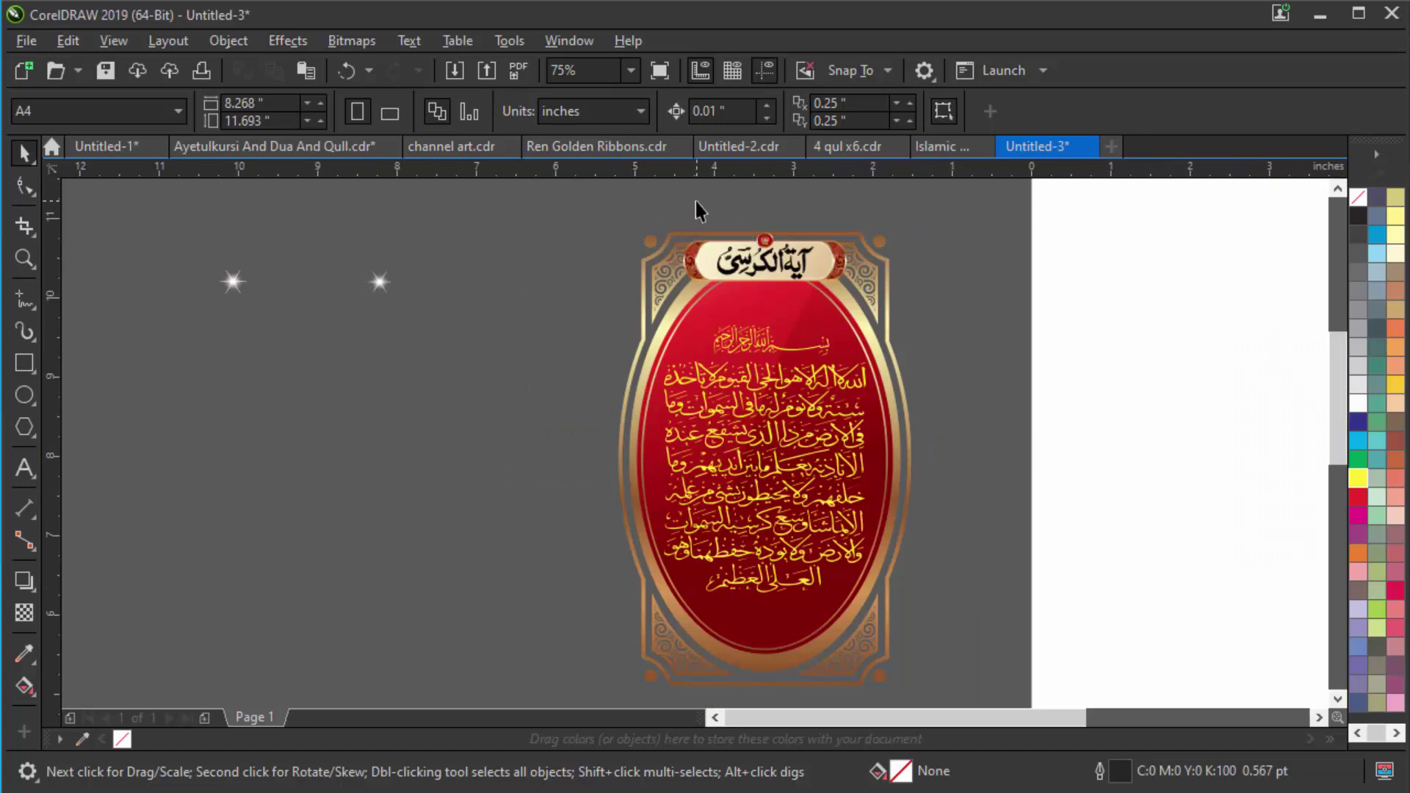
Move the title banner together with its calligraphy down about 0.29 in on the frame.
scroll(698, 211, "up", 1)
left_click_drag(617, 216, 1021, 408)
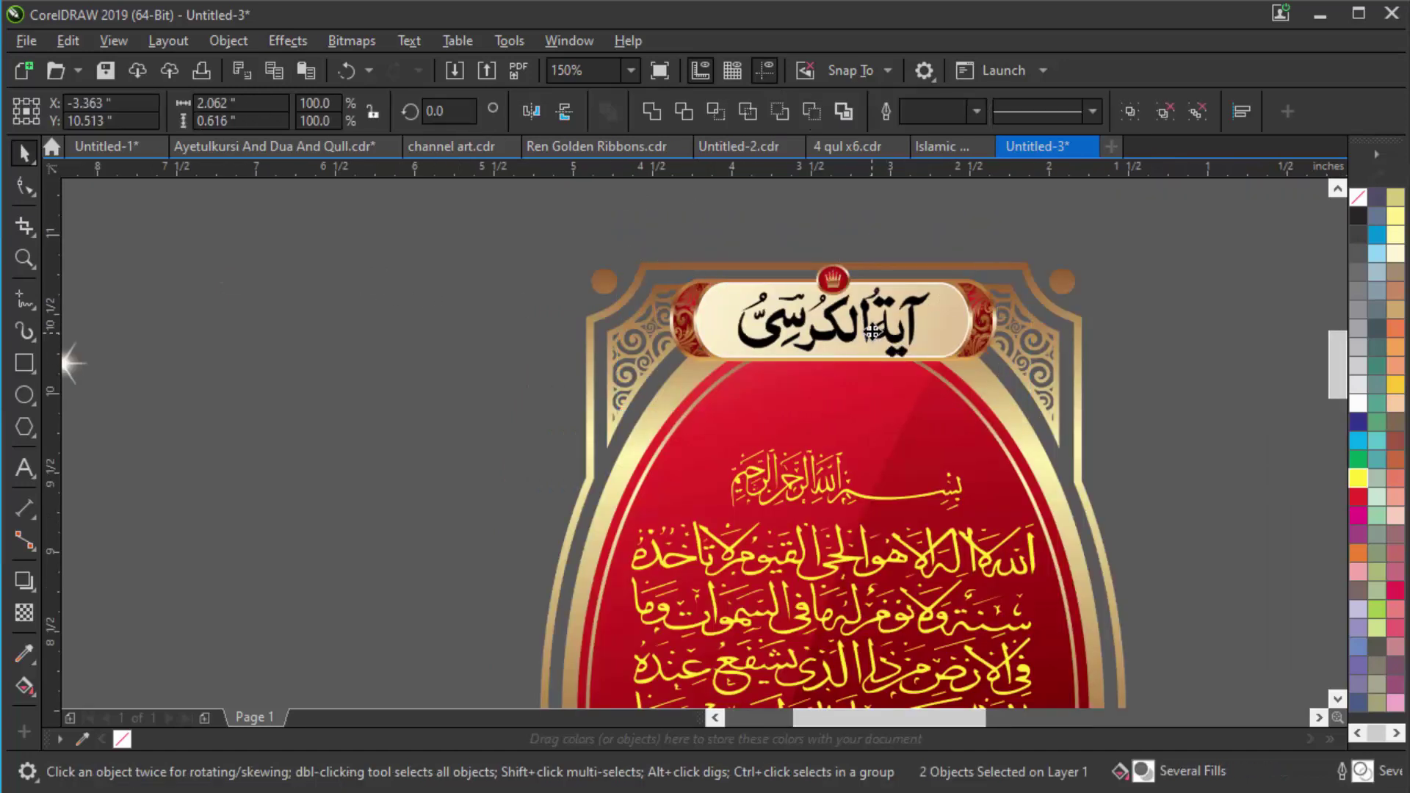
left_click_drag(874, 334, 882, 382)
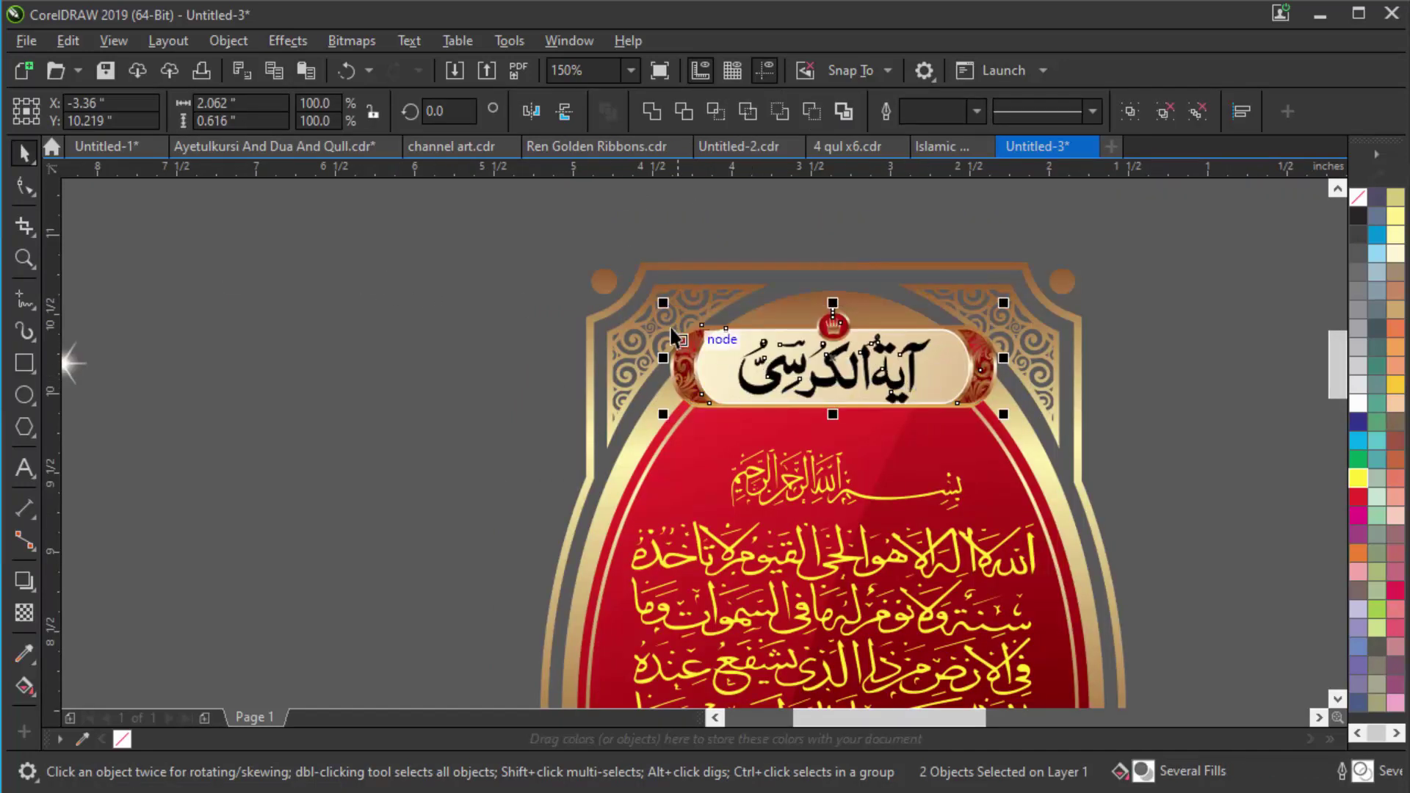
Enlarge the banner and its calligraphy proportionally on both sides so they span the frame between the upper corner ornaments.
left_click_drag(663, 302, 617, 289)
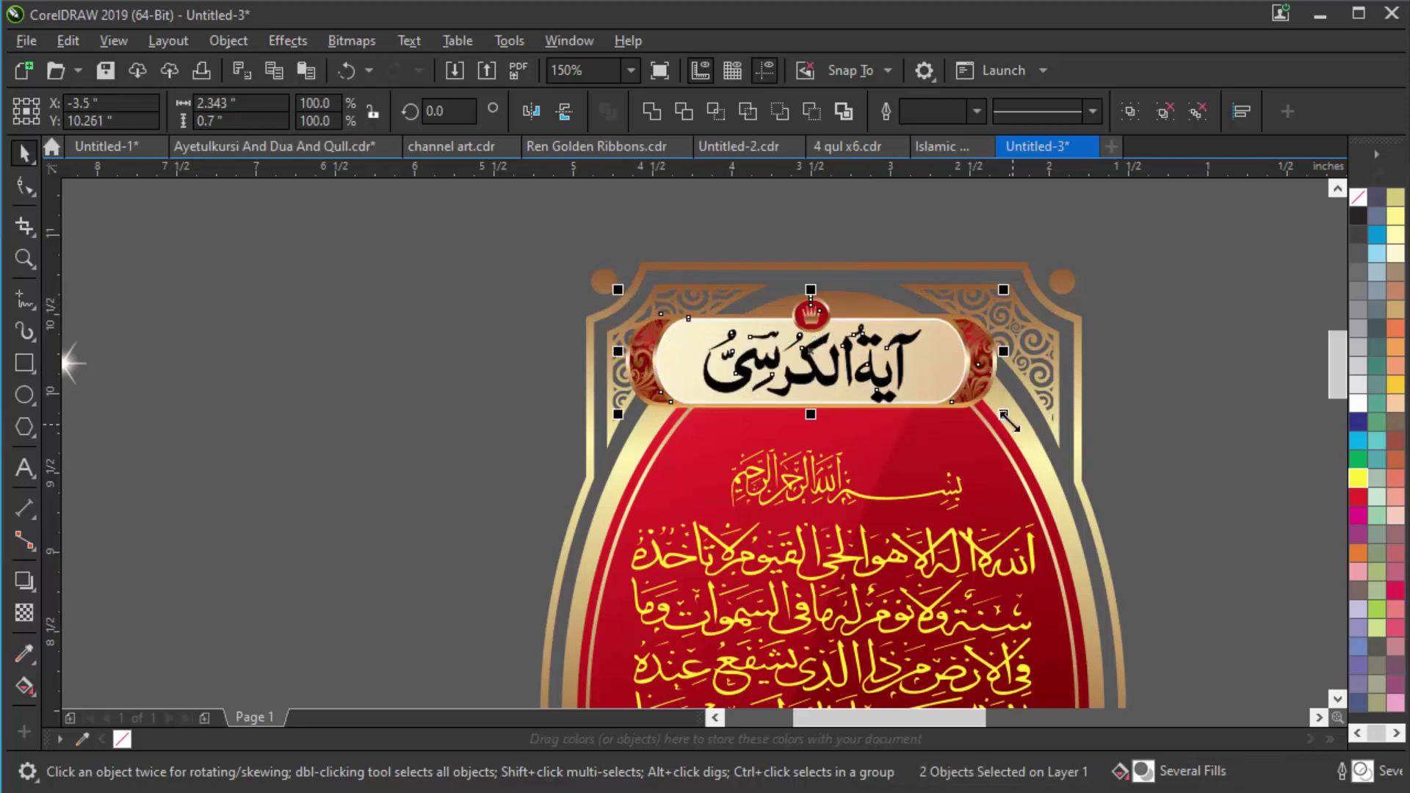
left_click_drag(1007, 419, 1056, 440)
left_click(1096, 389)
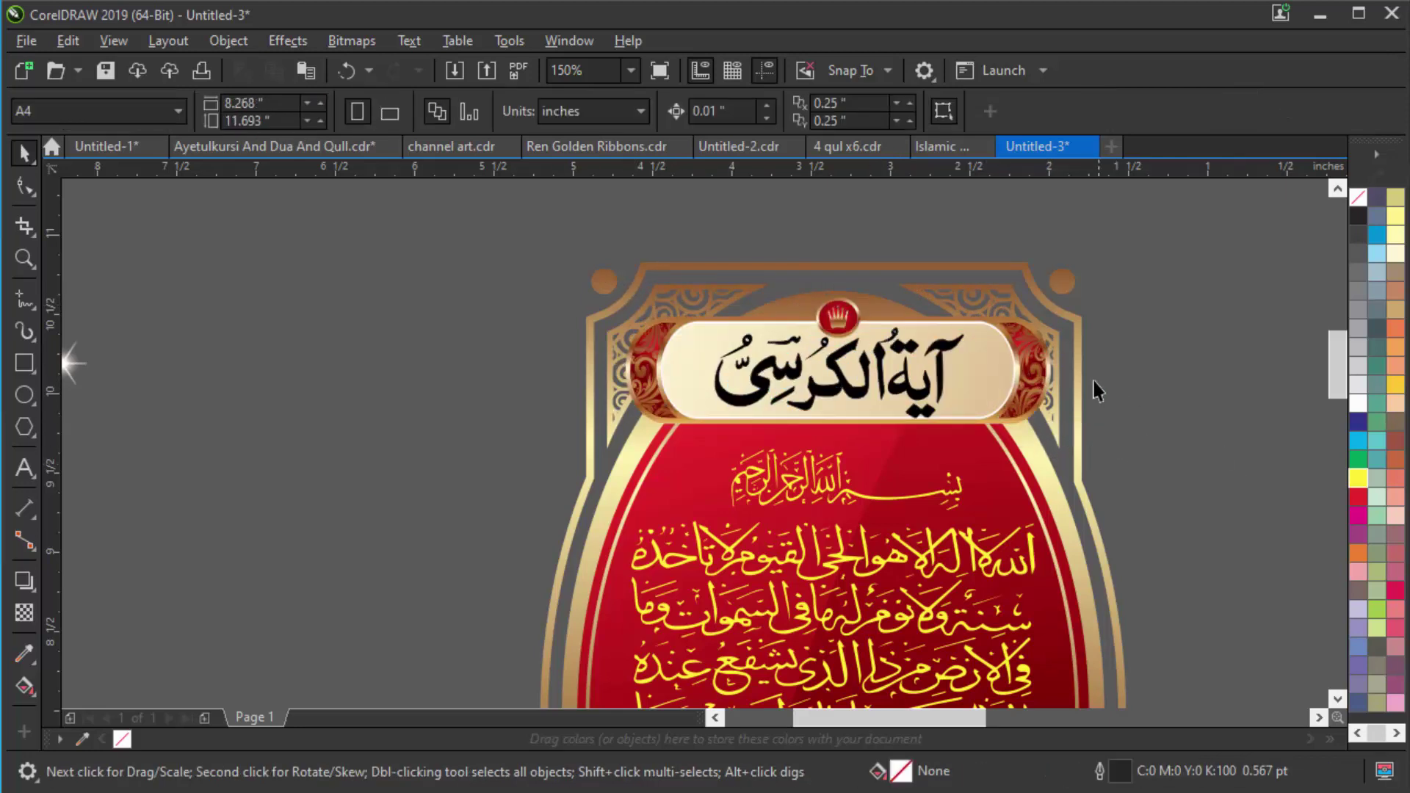
scroll(1097, 389, "down", 1)
scroll(797, 205, "down", 1)
scroll(869, 326, "up", 1)
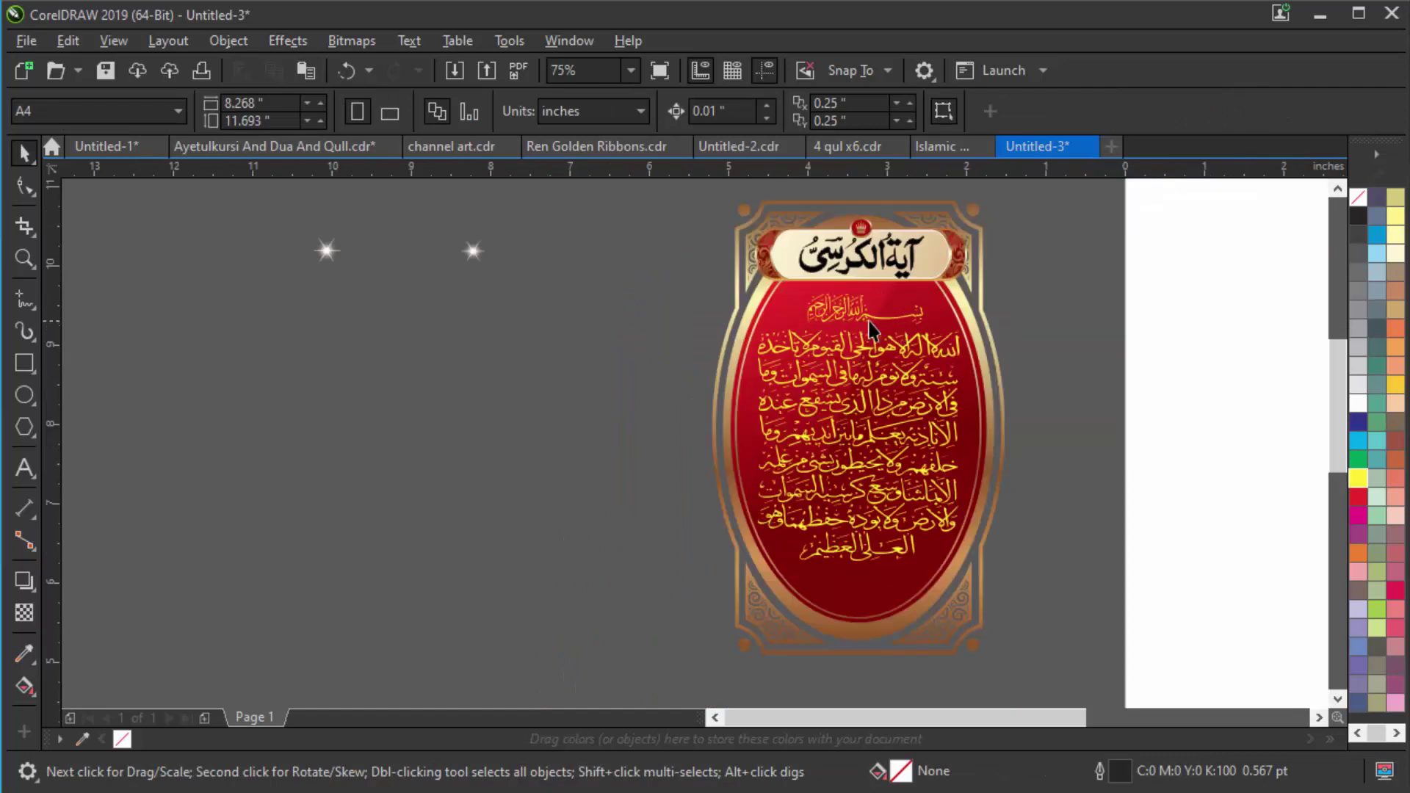
Place the two white sparkles on the red oval, one at each end of the Bismillah line above the verse text.
left_click_drag(472, 250, 790, 344)
scroll(790, 299, "up", 1)
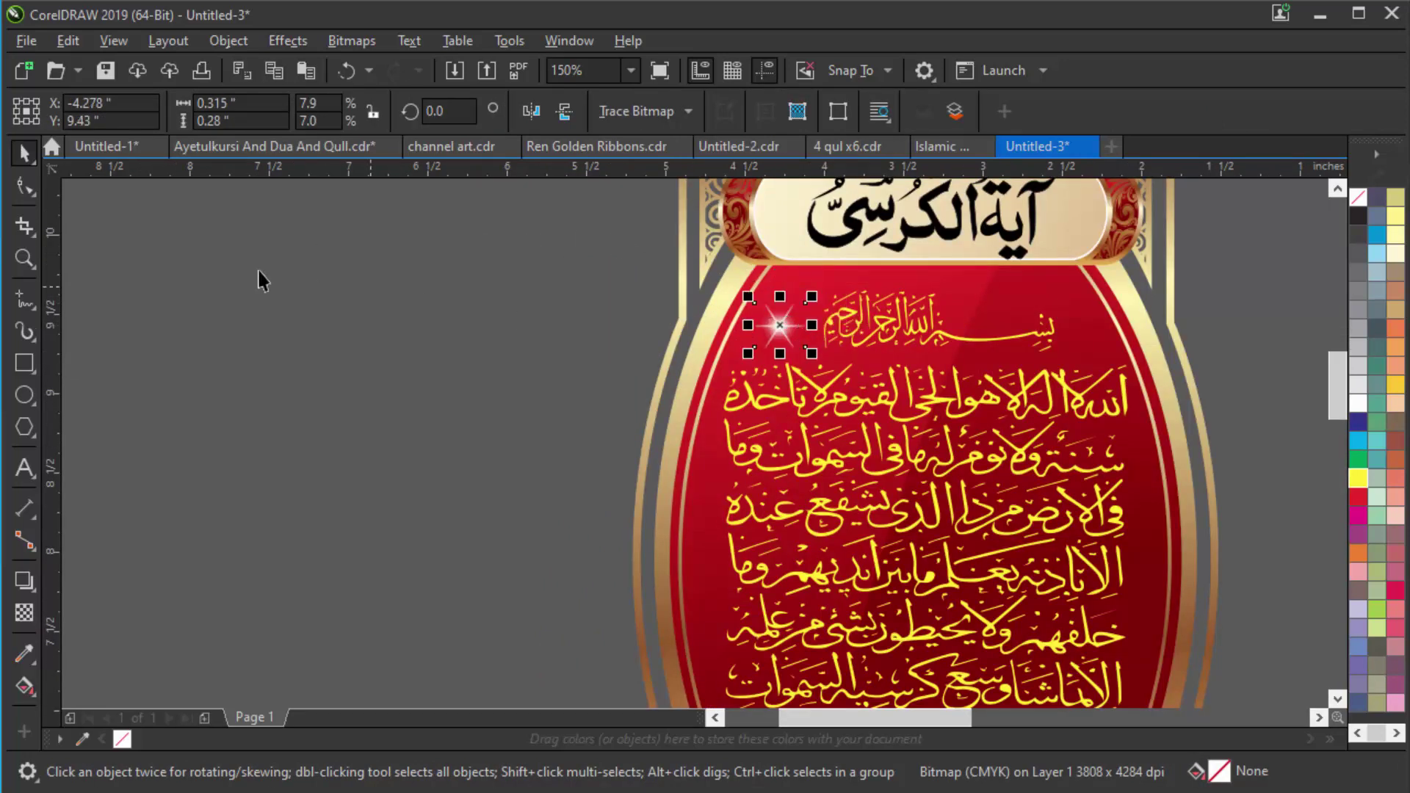
scroll(702, 270, "down", 1)
left_click(282, 236)
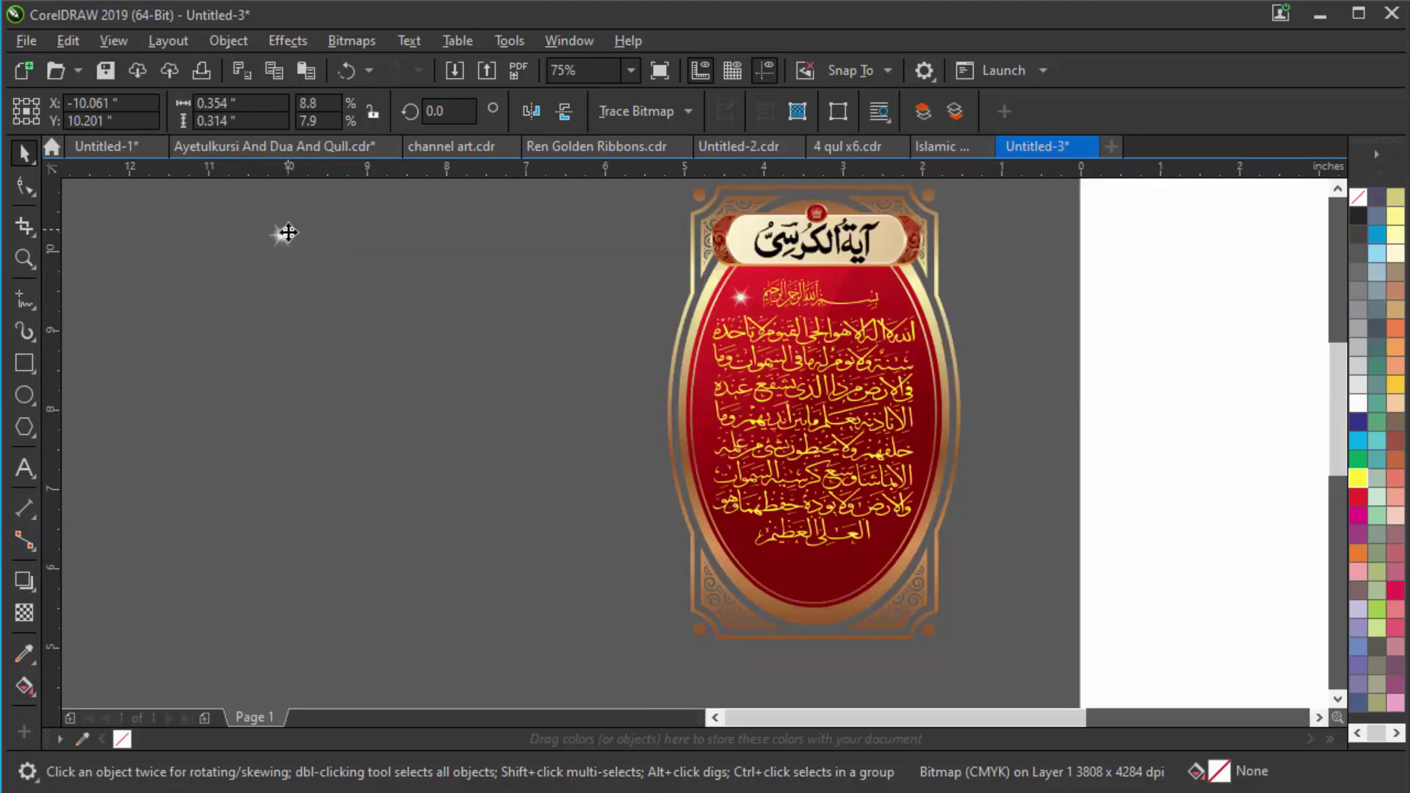
left_click_drag(299, 235, 948, 304)
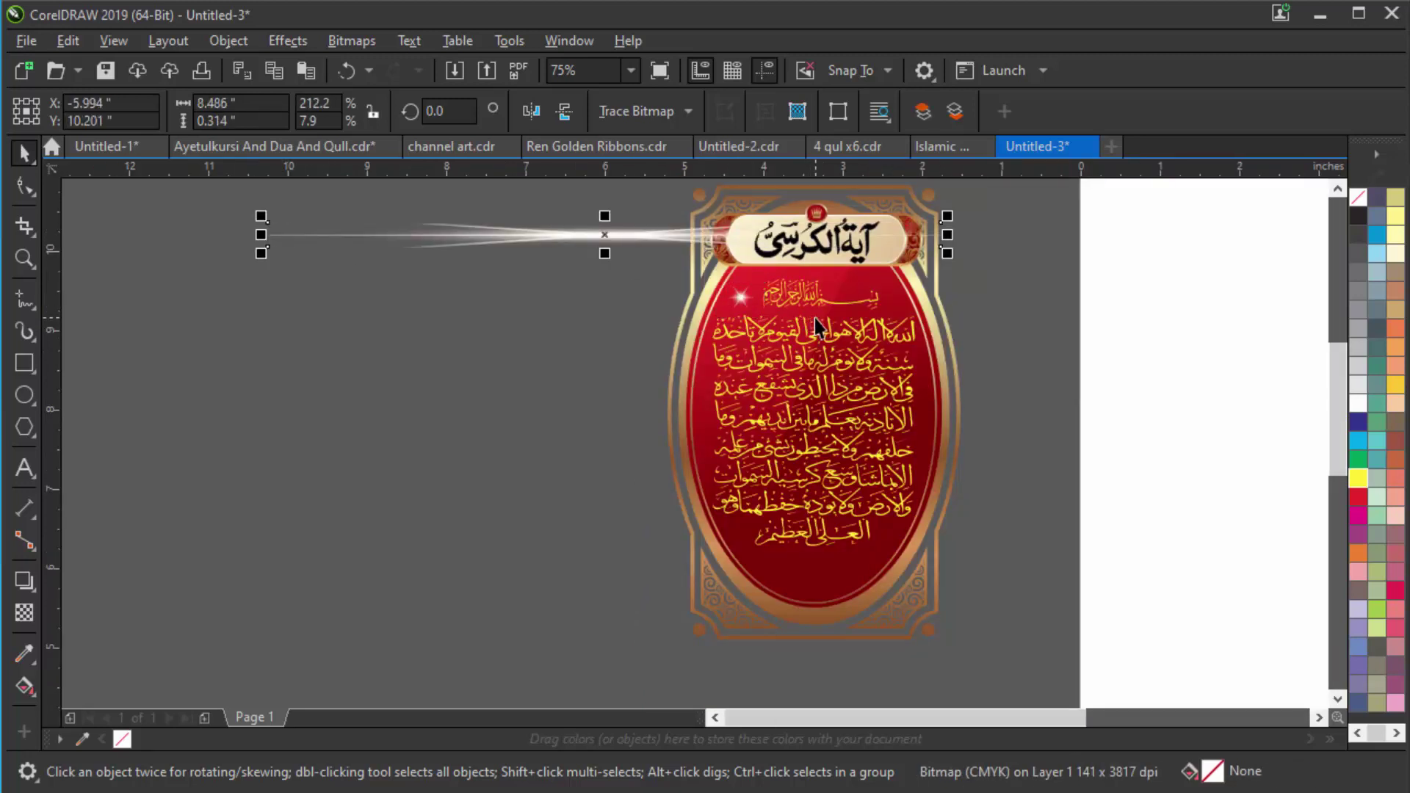
key("ctrl+z")
left_click_drag(282, 235, 831, 315)
scroll(909, 292, "up", 2)
scroll(909, 353, "down", 2)
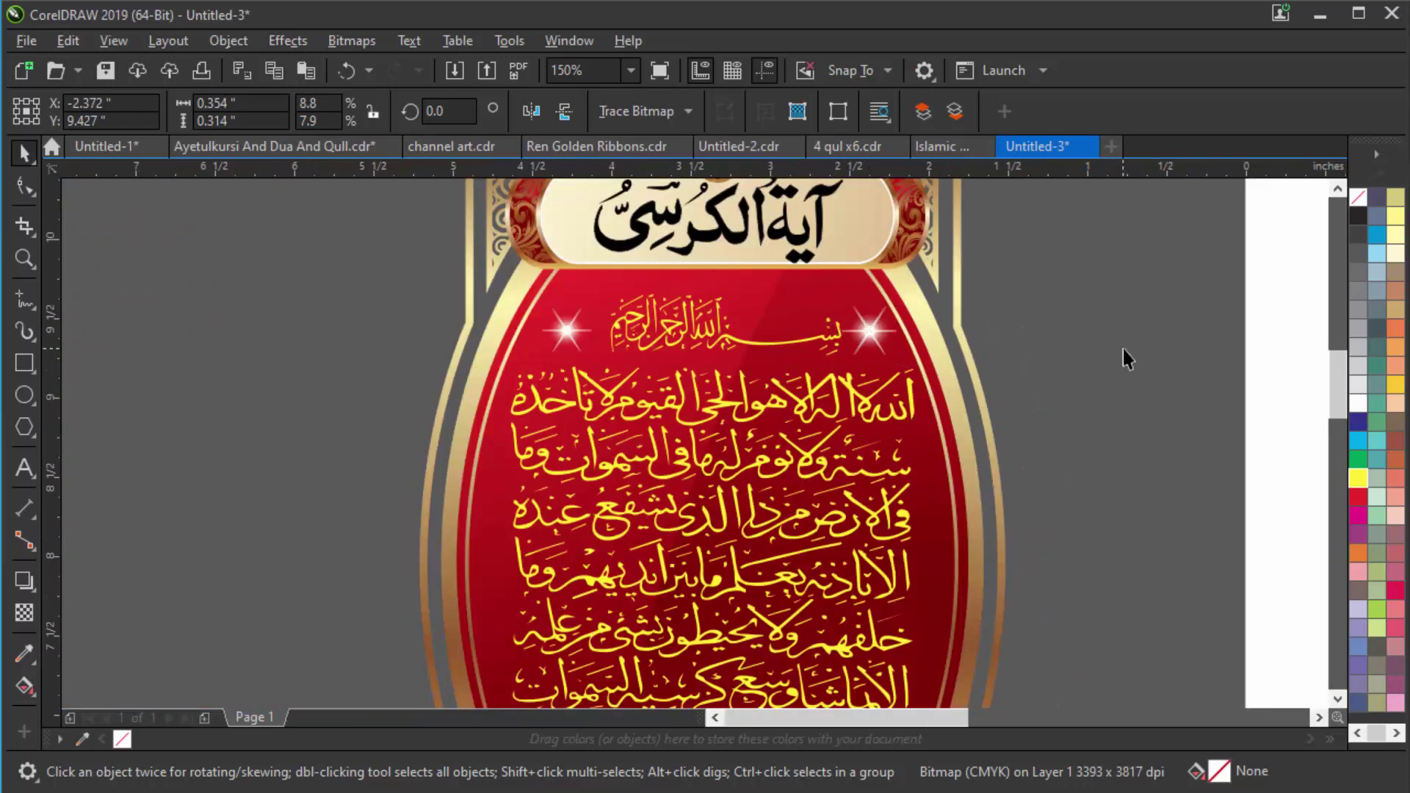
key("Escape")
Duplicate the title banner with its calligraphy onto the frame's lower end and delete the calligraphy from the copy.
left_click_drag(563, 211, 968, 292)
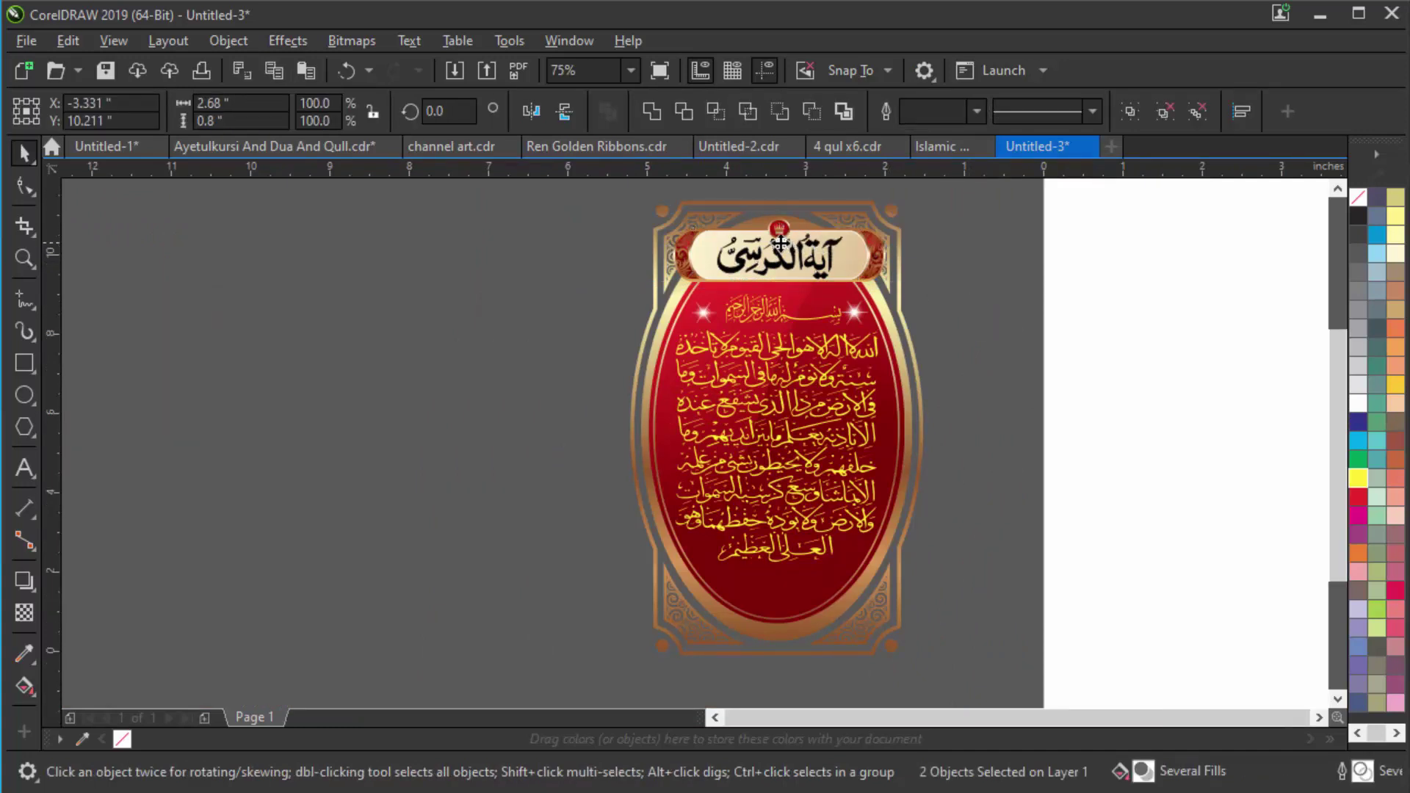
scroll(779, 250, "down", 1)
left_click_drag(778, 265, 779, 457)
scroll(781, 459, "up", 1)
left_click(836, 529)
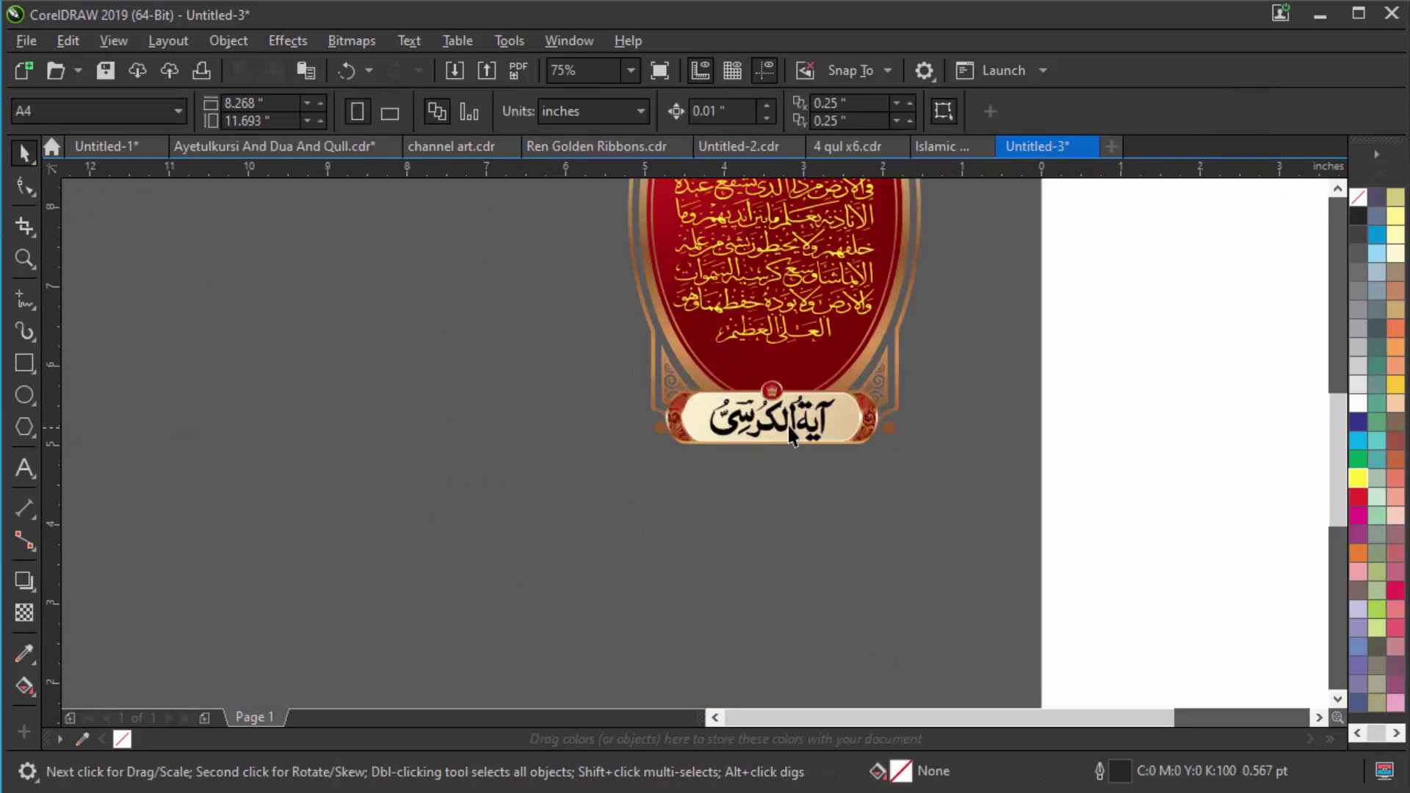
left_click(791, 428)
key("Delete")
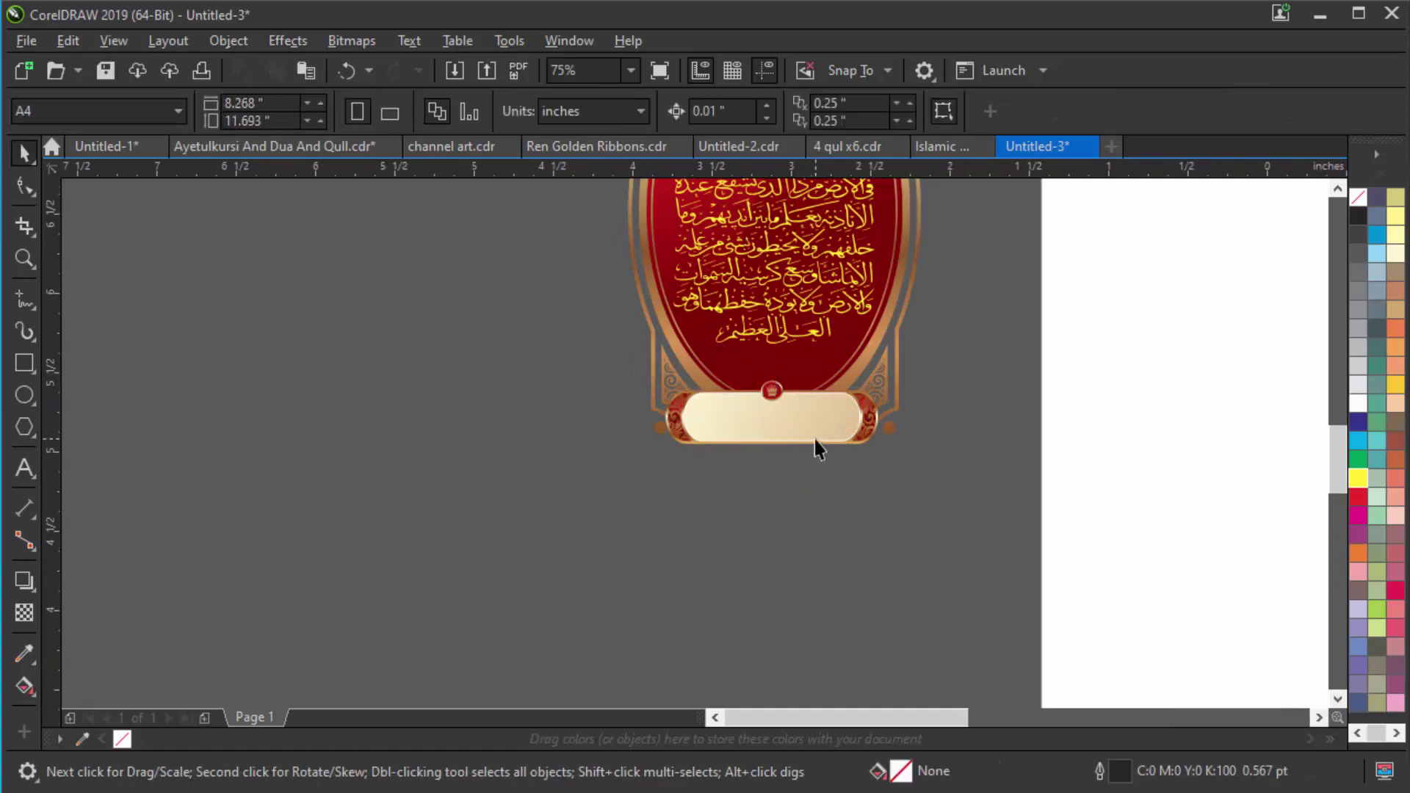
Move the empty lower banner up about 0.33 in and mirror it vertically so its crown badge points down.
scroll(812, 447, "up", 1)
left_click_drag(685, 350, 457, 299)
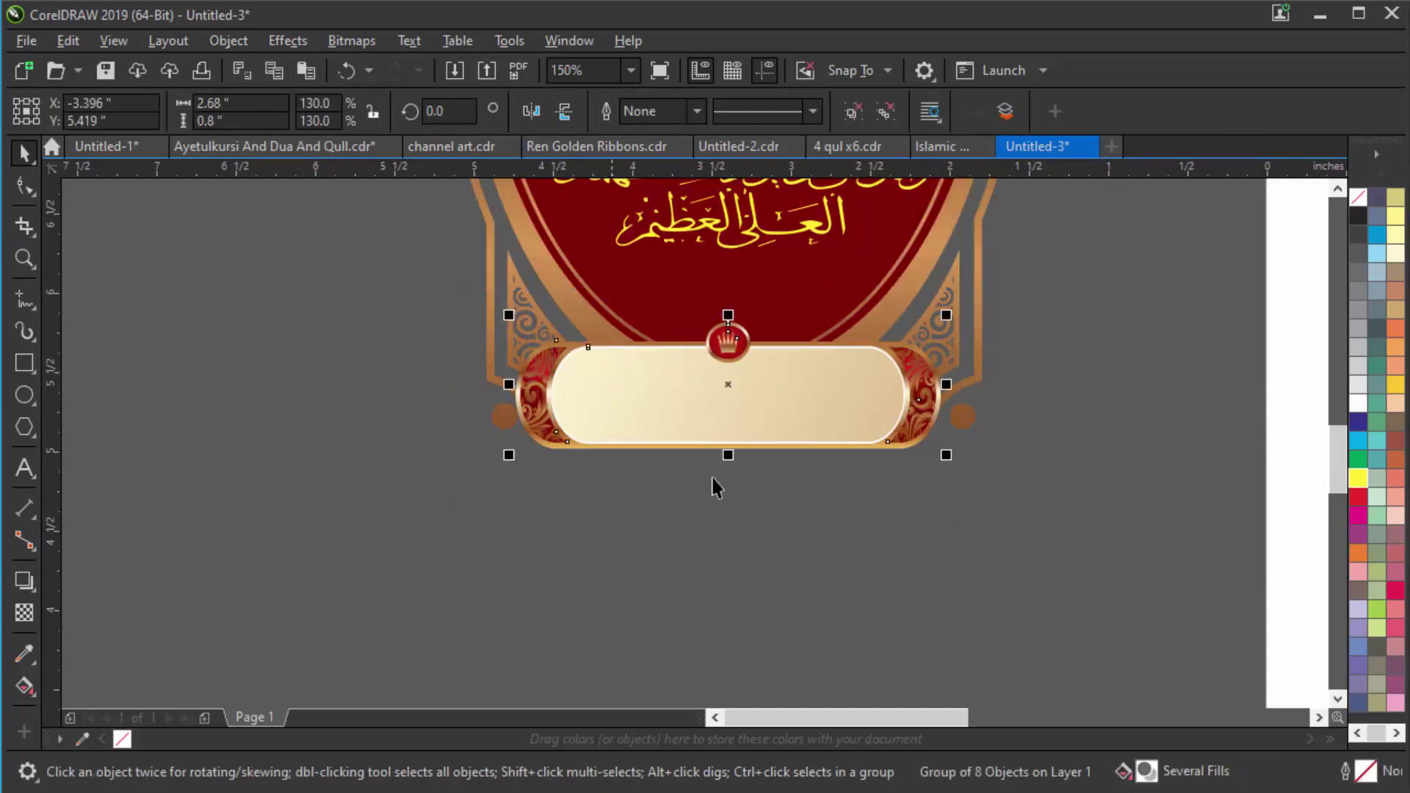
left_click_drag(742, 397, 745, 344)
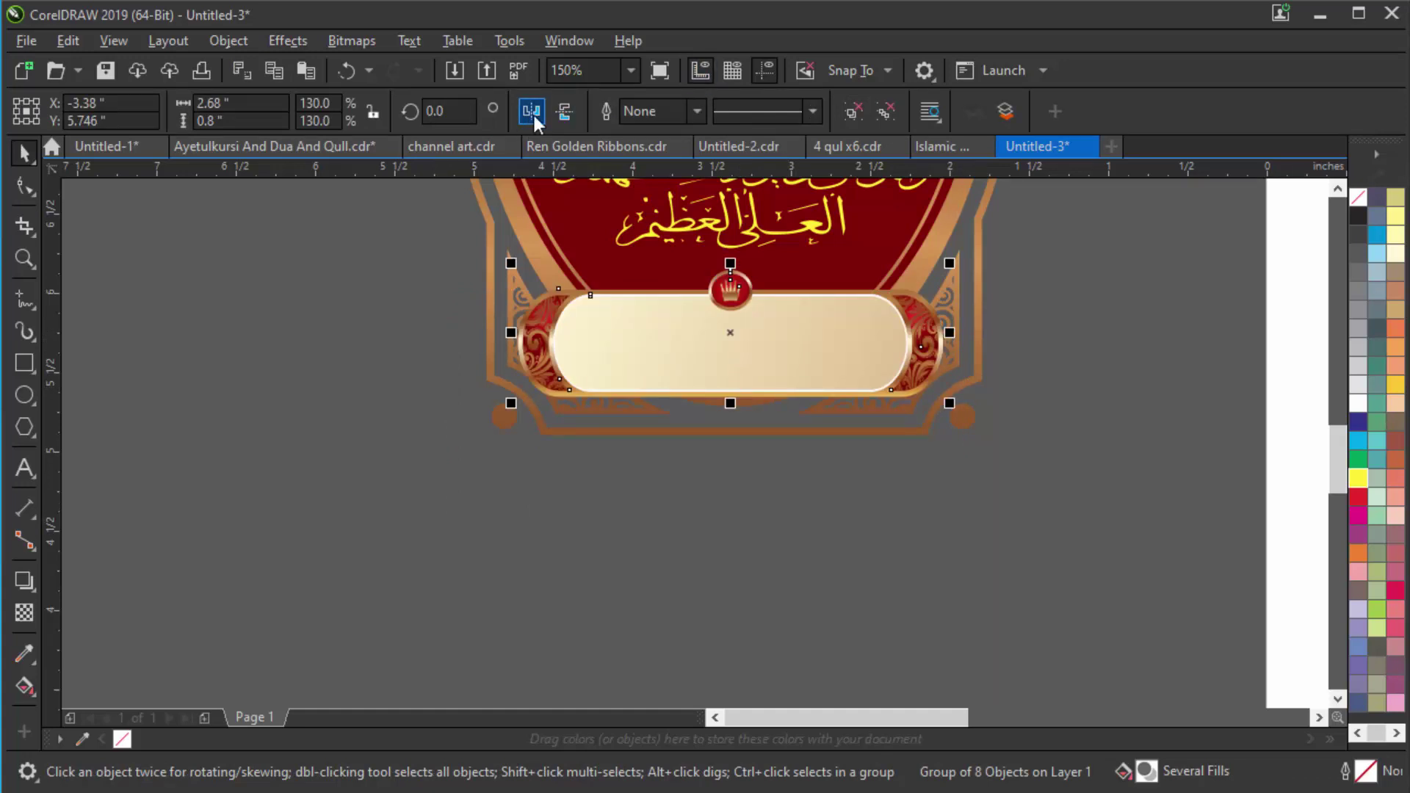
left_click(563, 111)
left_click(671, 503)
scroll(748, 289, "up", 1)
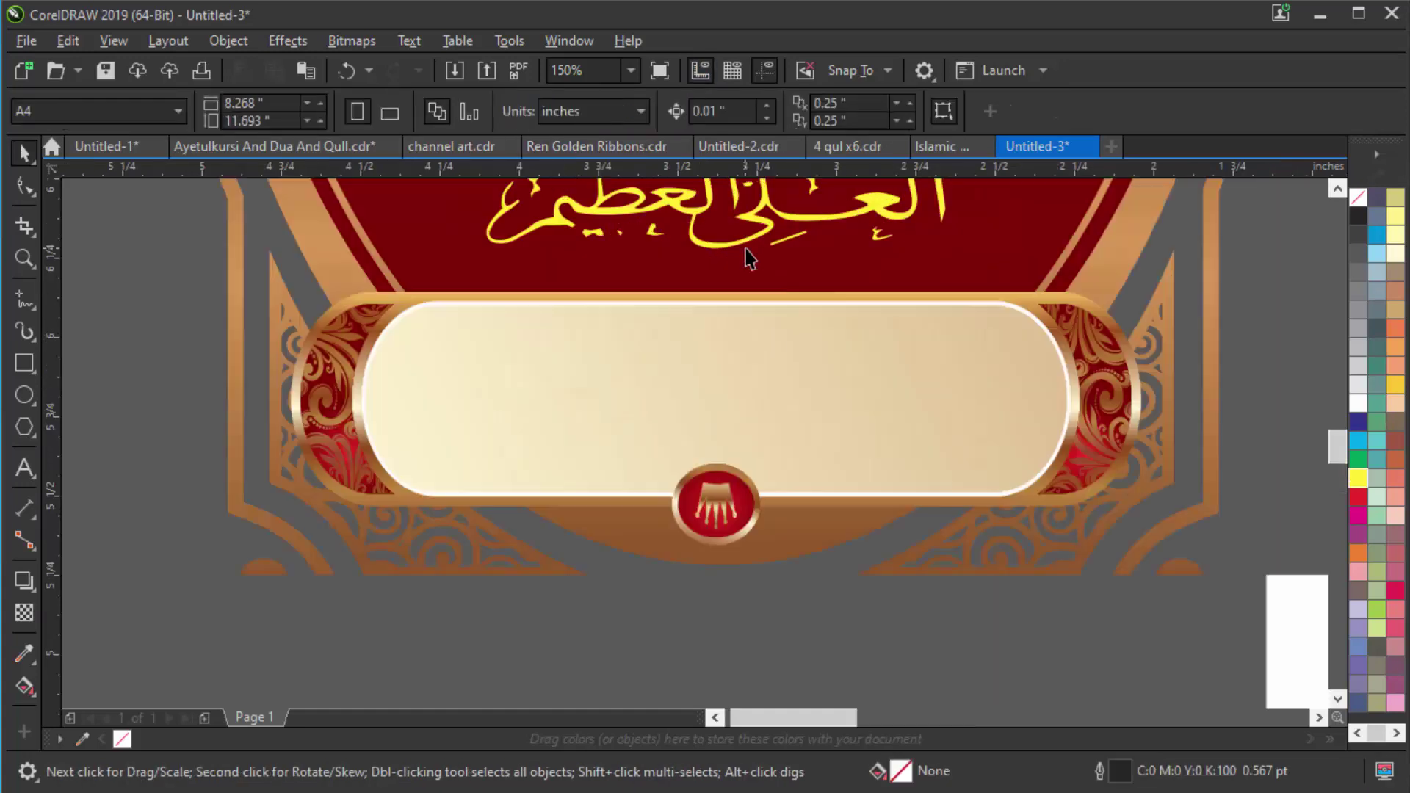
scroll(743, 443, "down", 2)
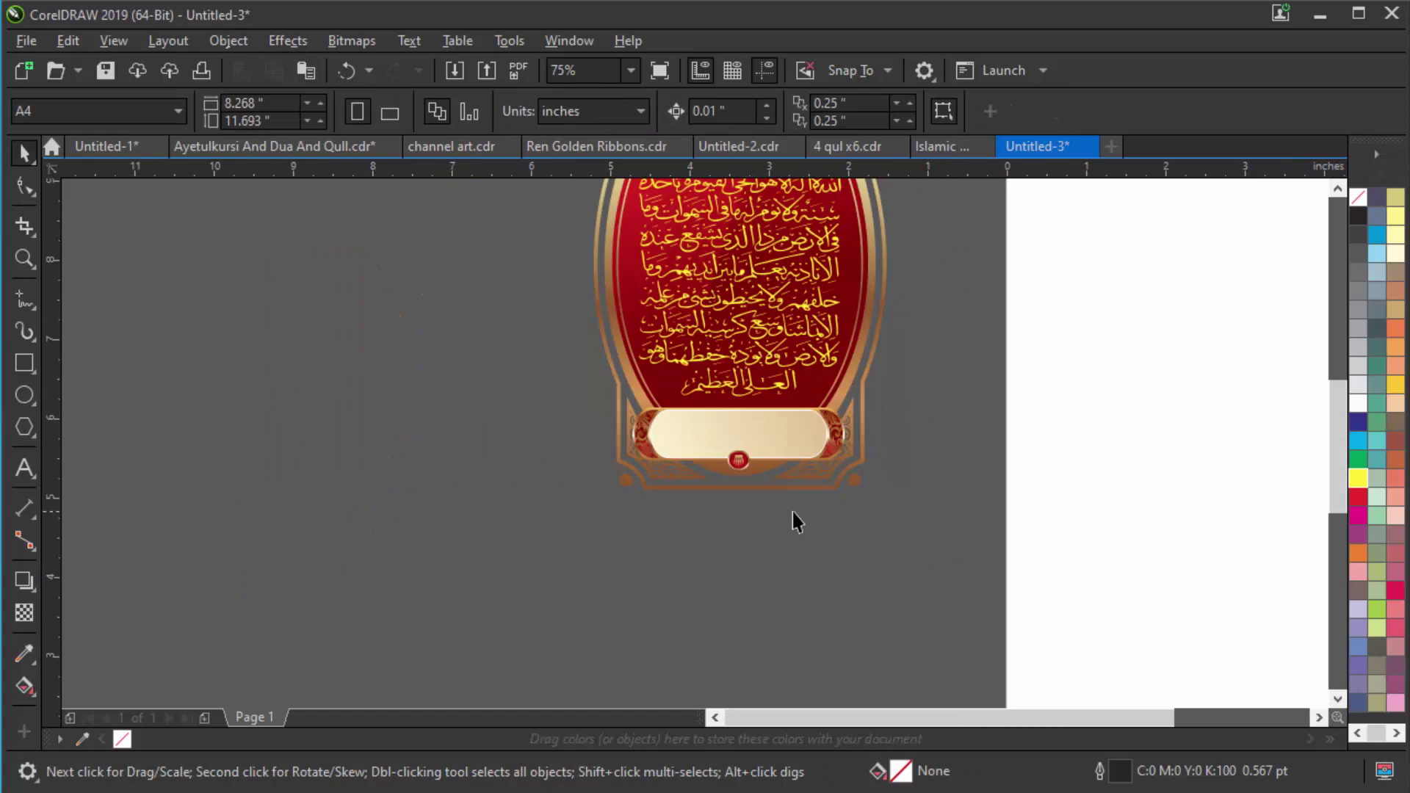
scroll(793, 519, "down", 1)
scroll(805, 320, "up", 1)
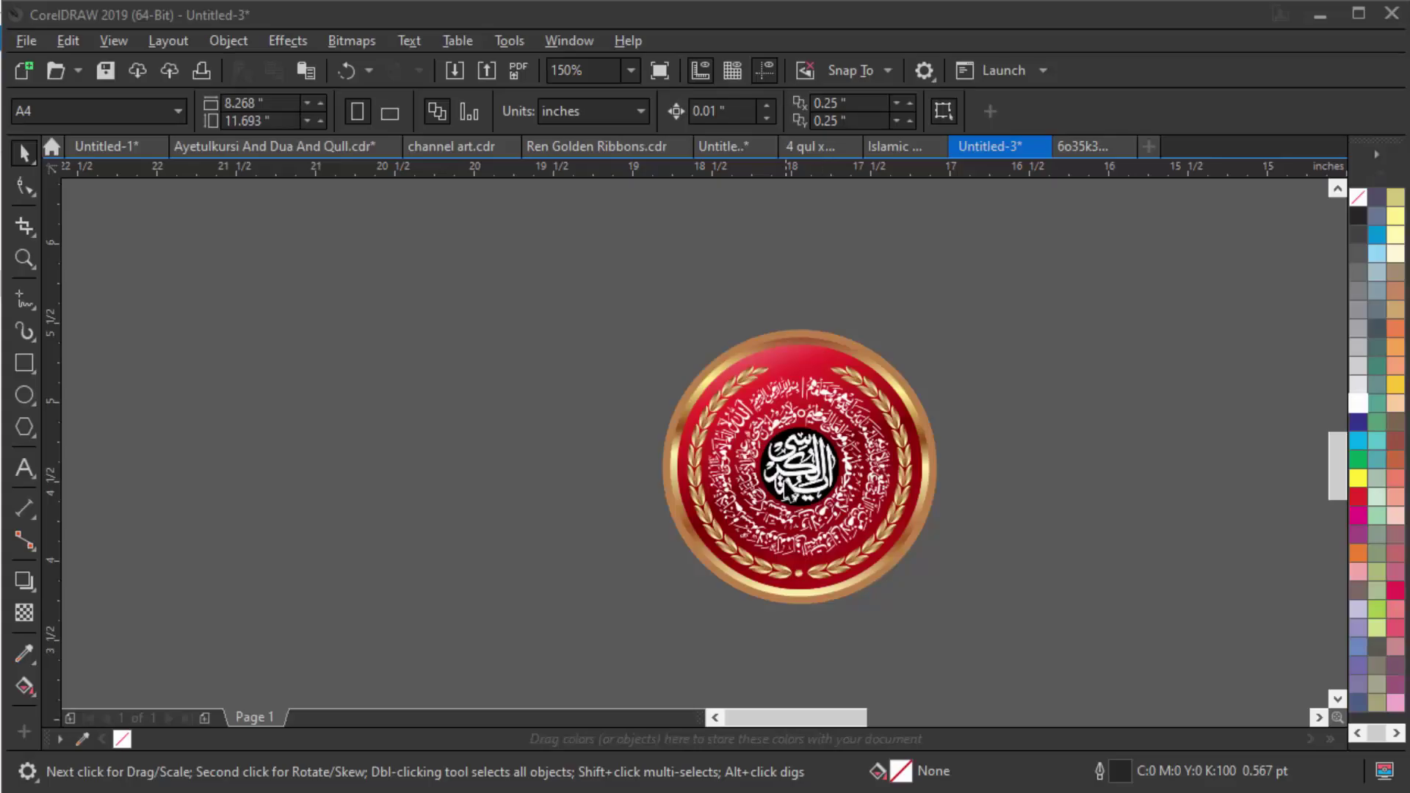
Move the black calligraphy disc out of the round medallion to its left and ungroup all of its objects.
scroll(790, 486, "up", 2)
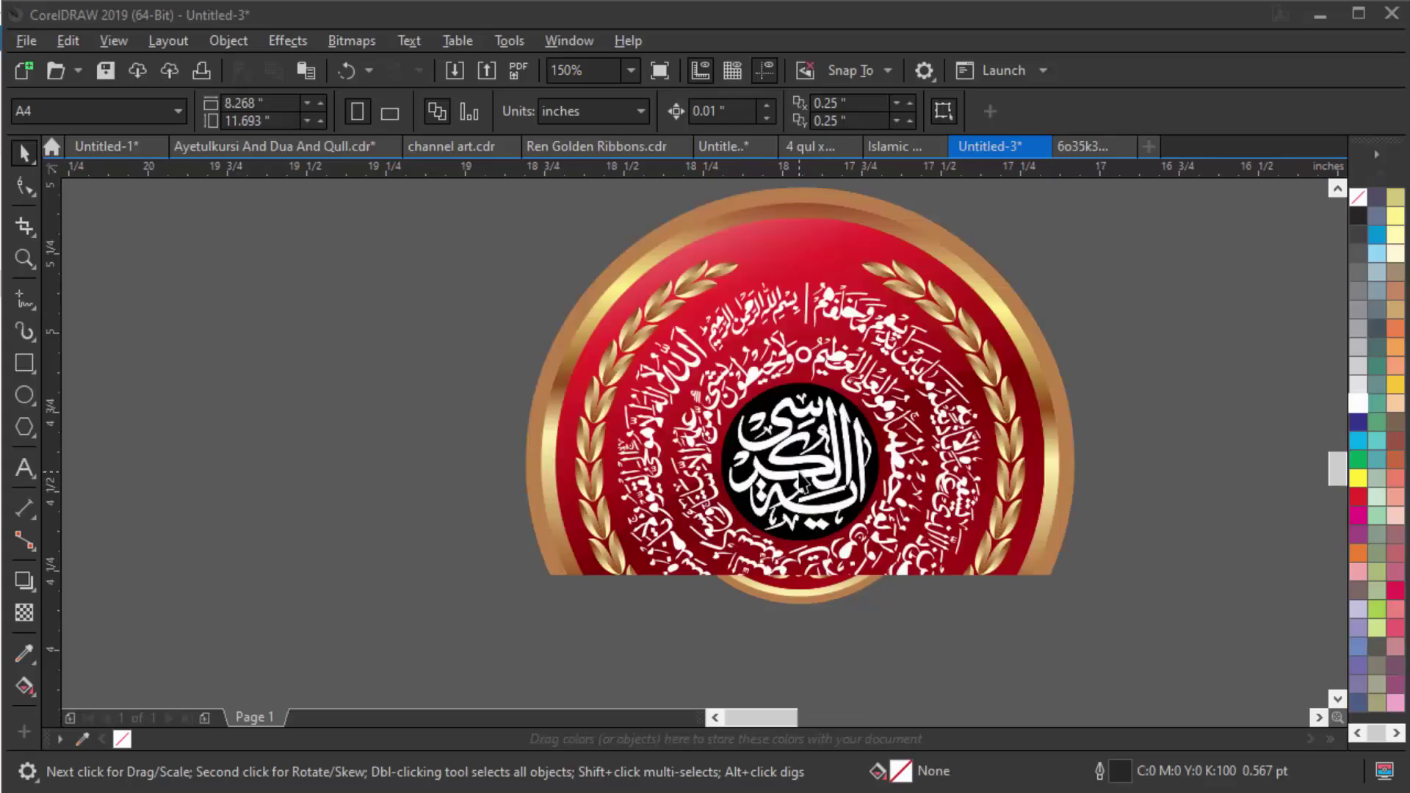
left_click(806, 459)
scroll(825, 467, "down", 1)
left_click_drag(825, 467, 499, 421)
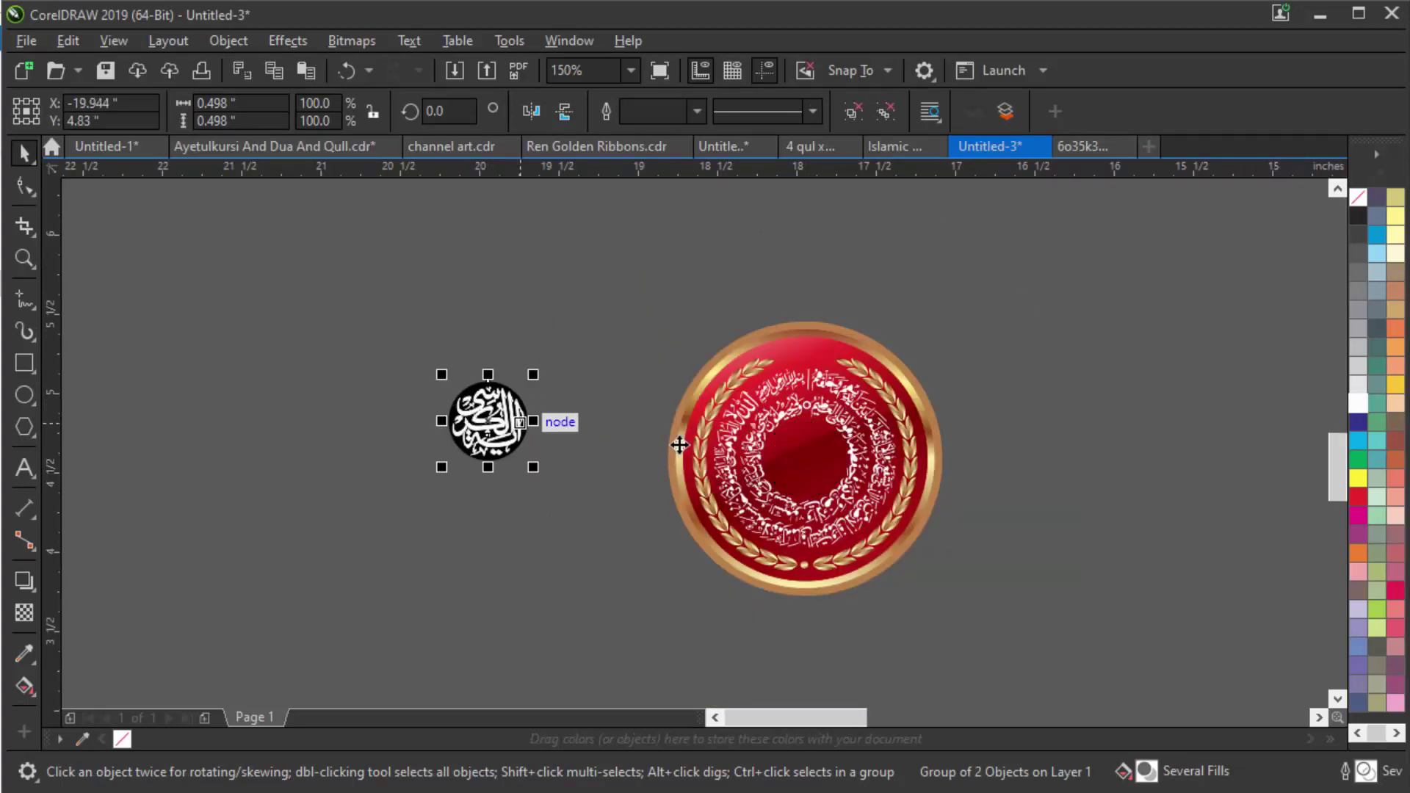
left_click(792, 455)
left_click(489, 422)
right_click(494, 422)
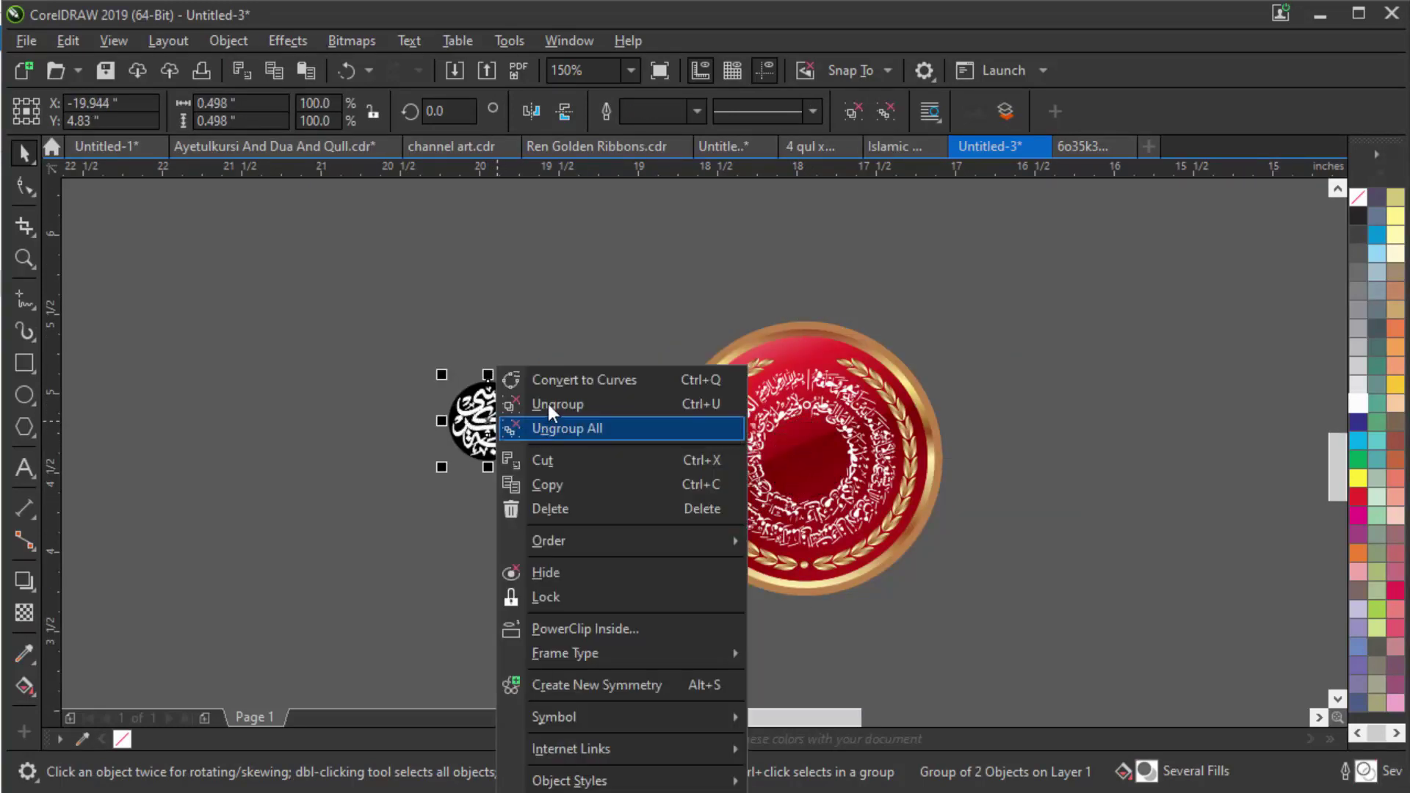
left_click(548, 425)
Fill the white calligraphy on the black disc with yellow.
left_click(489, 423)
scroll(495, 413, "up", 1)
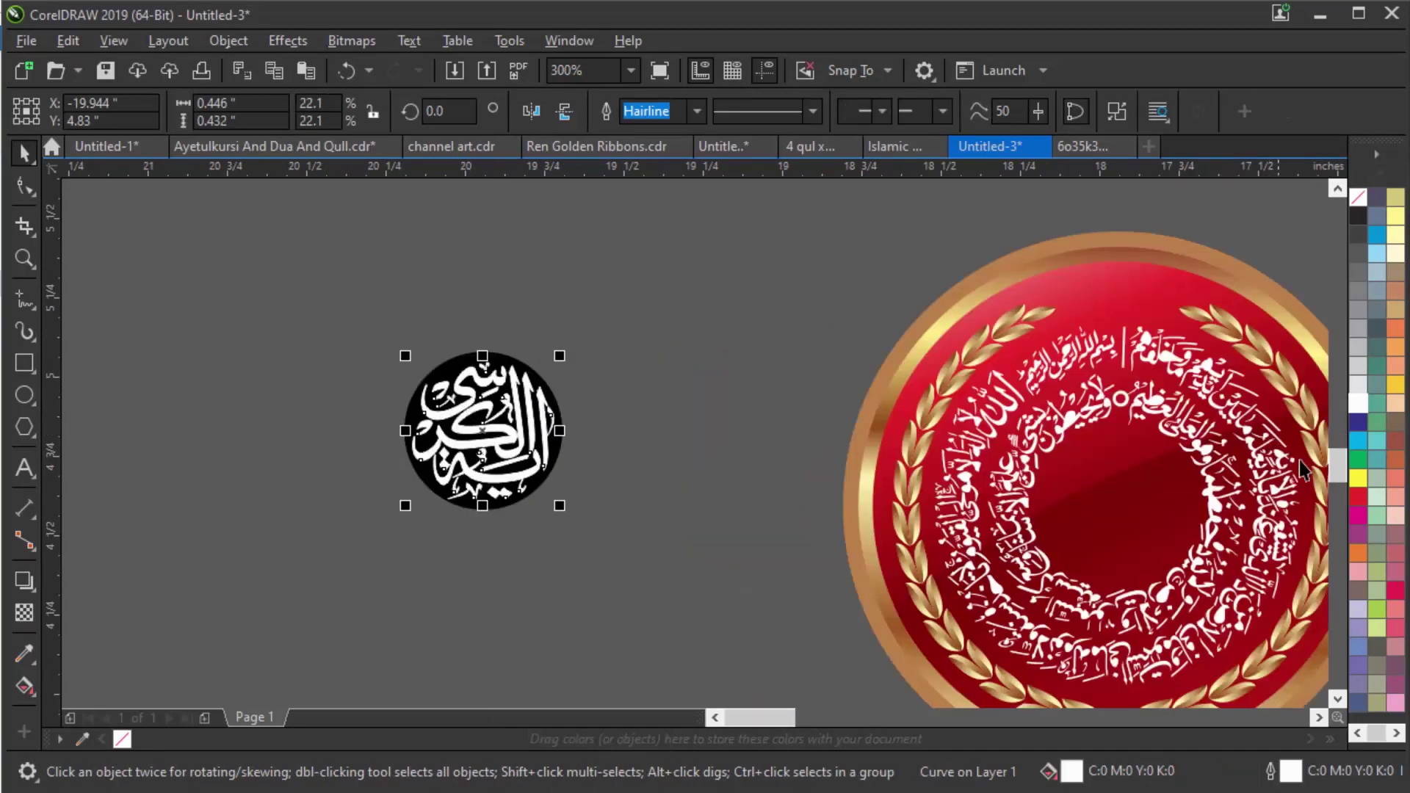
left_click(1356, 479)
left_click(616, 399)
scroll(595, 463, "up", 1)
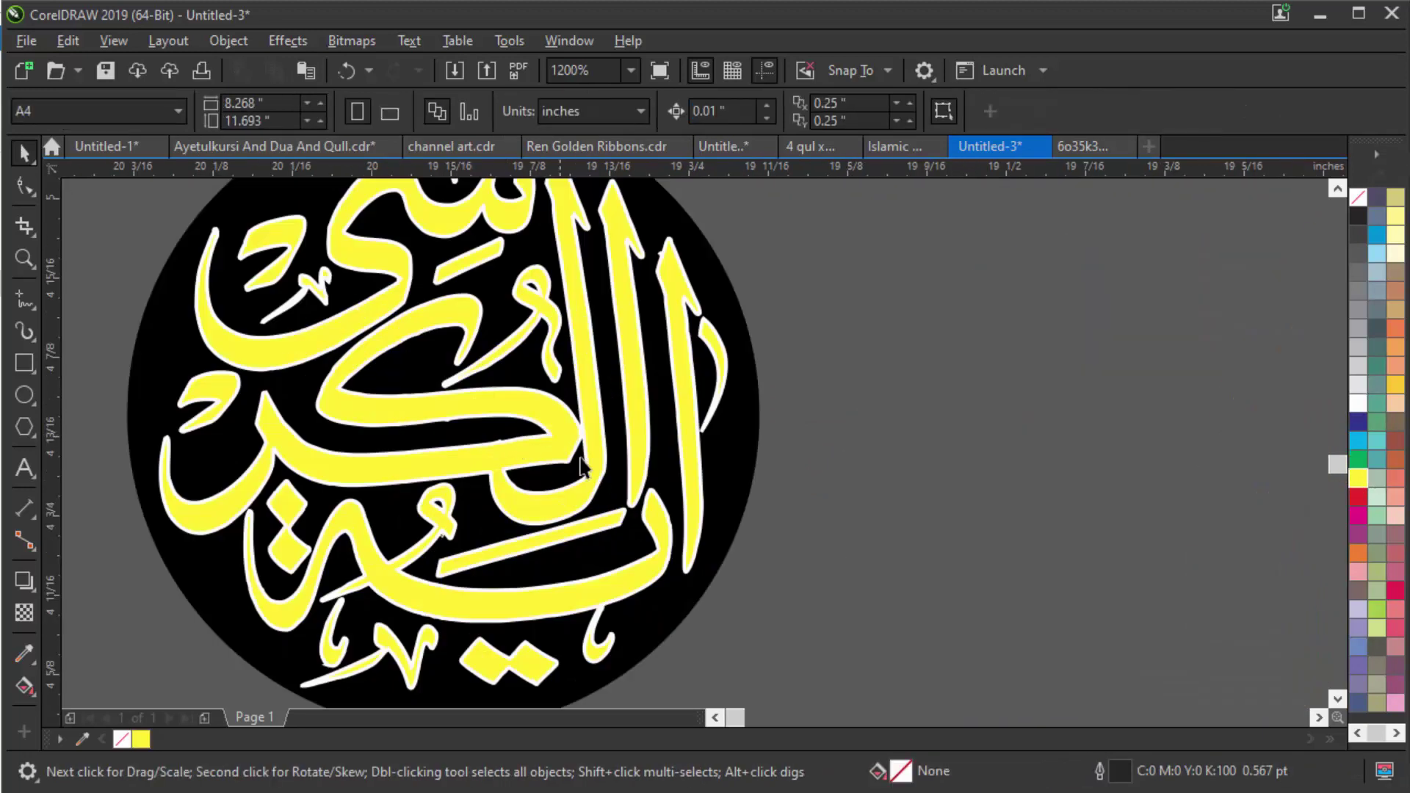
Set the yellow calligraphy's outline width to None and group it with the black disc.
left_click(594, 462)
left_click(695, 111)
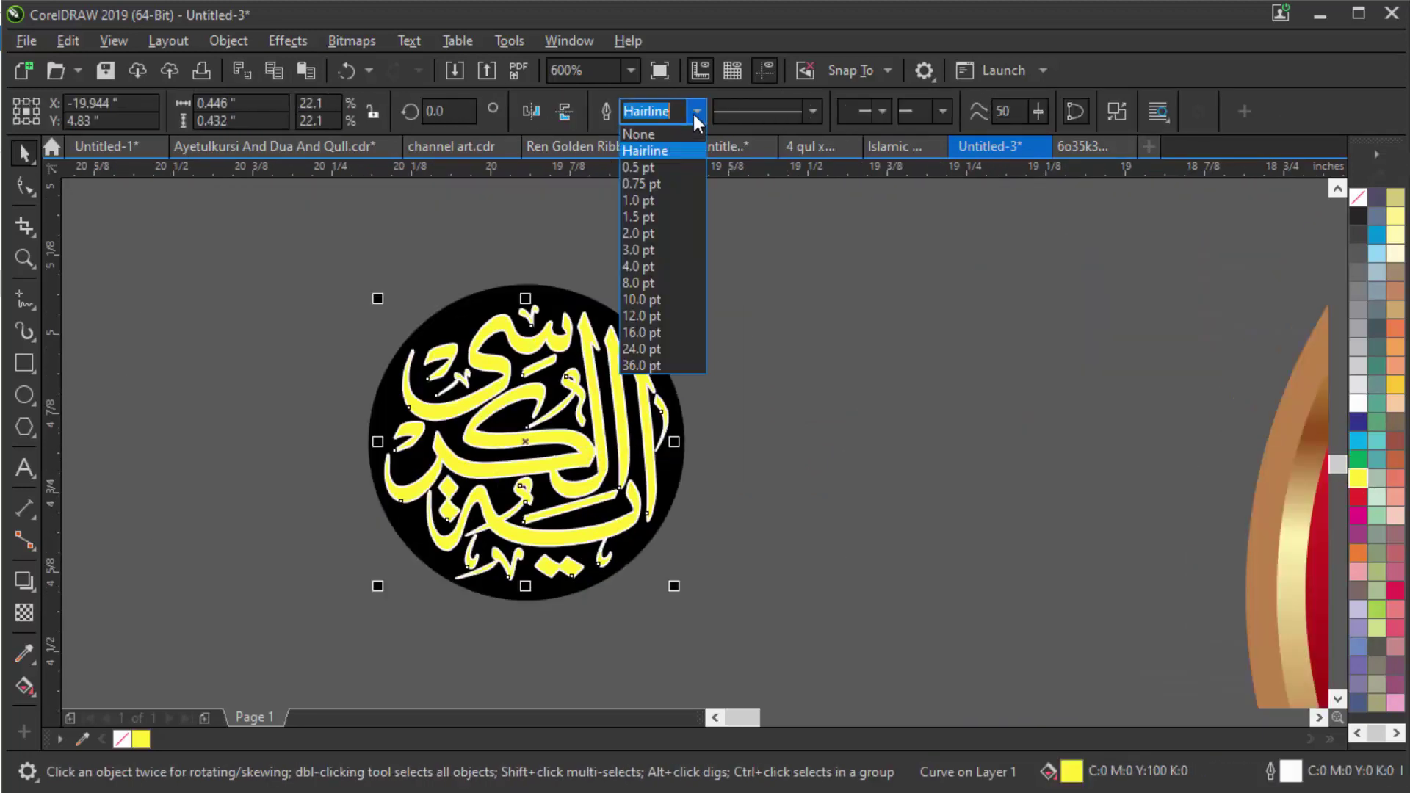
left_click(680, 136)
key("Escape")
scroll(527, 415, "down", 1)
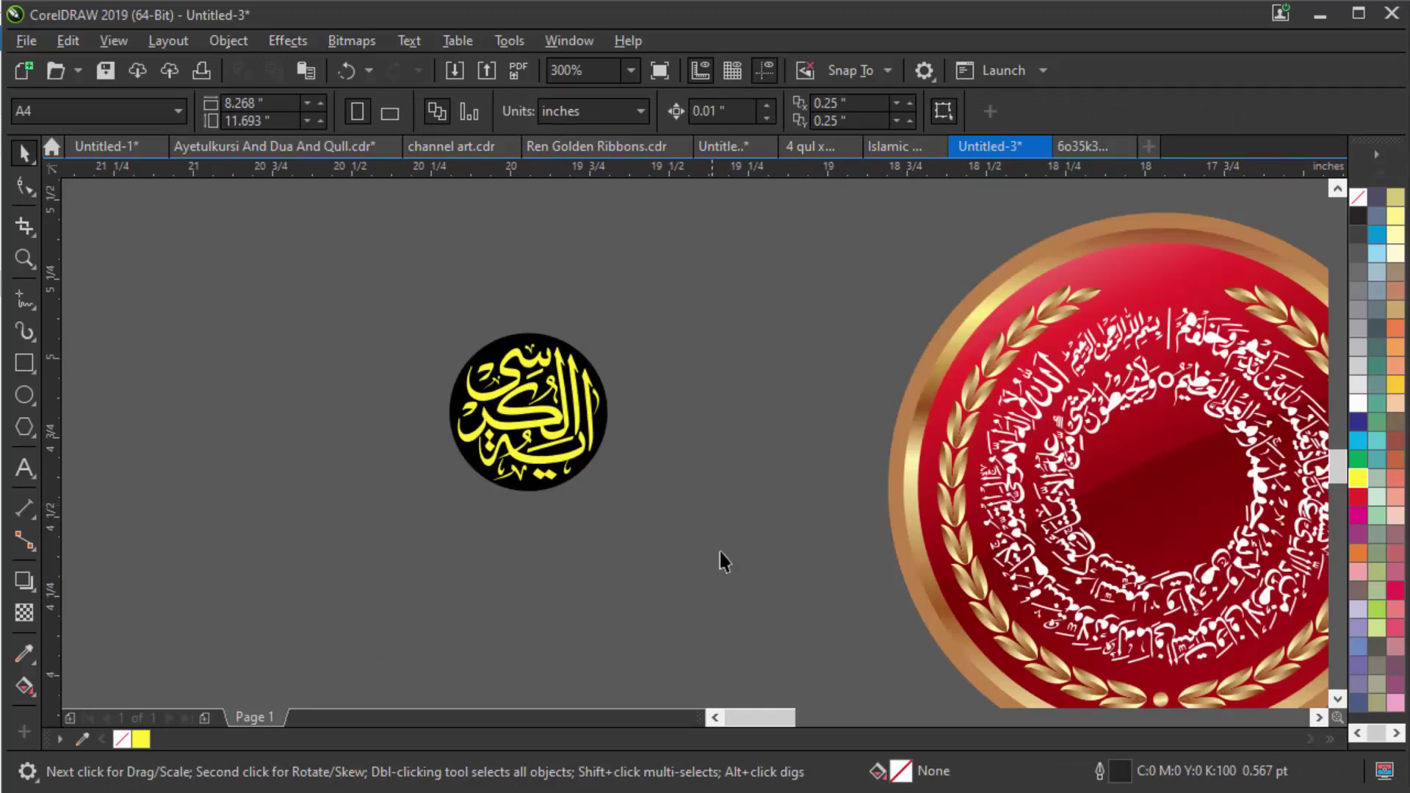
left_click_drag(719, 554, 363, 304)
key("ctrl+g")
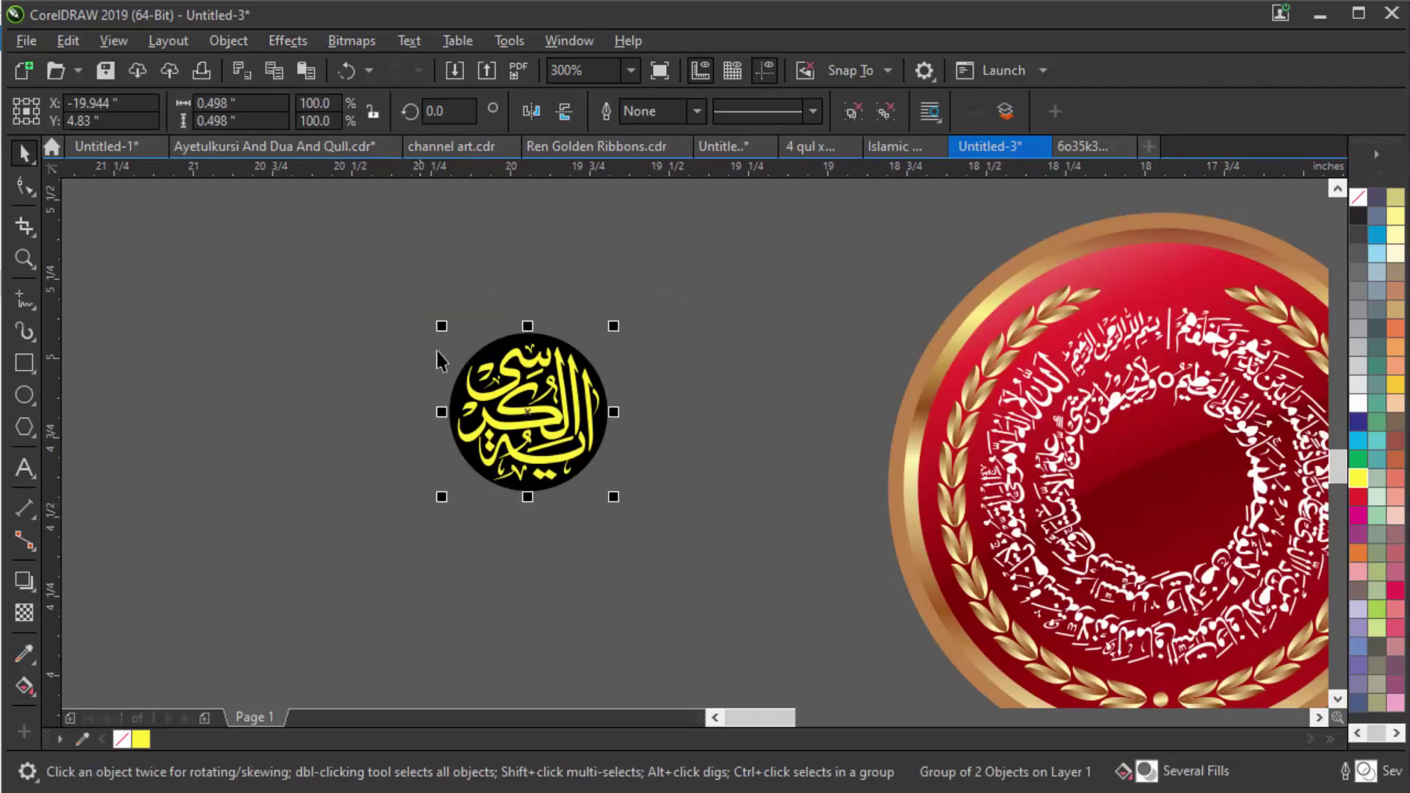
Try a yellow fill on the medallion's circular verse text and set it back to white.
scroll(444, 353, "down", 1)
scroll(815, 401, "up", 1)
left_click(781, 355)
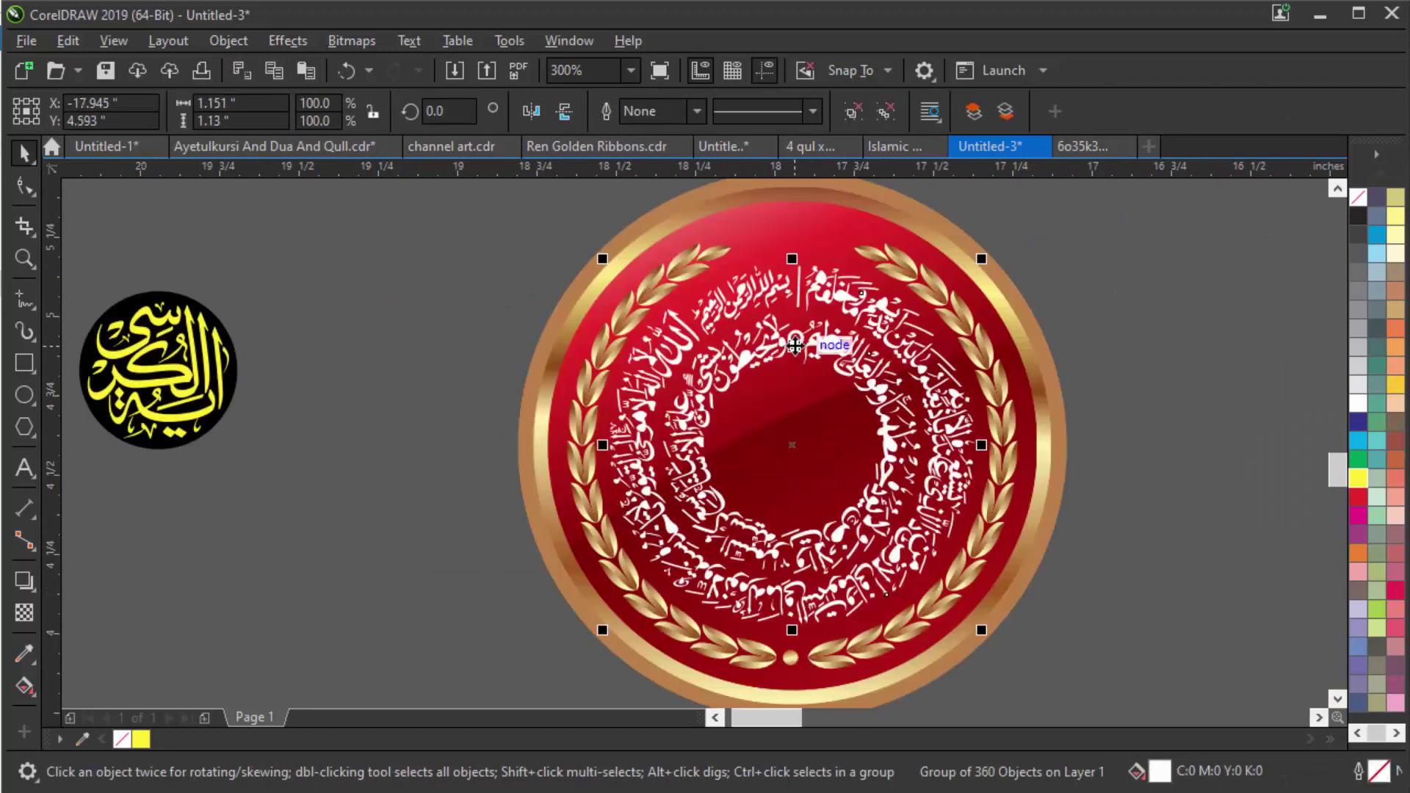
scroll(792, 351, "down", 1)
left_click(1360, 482)
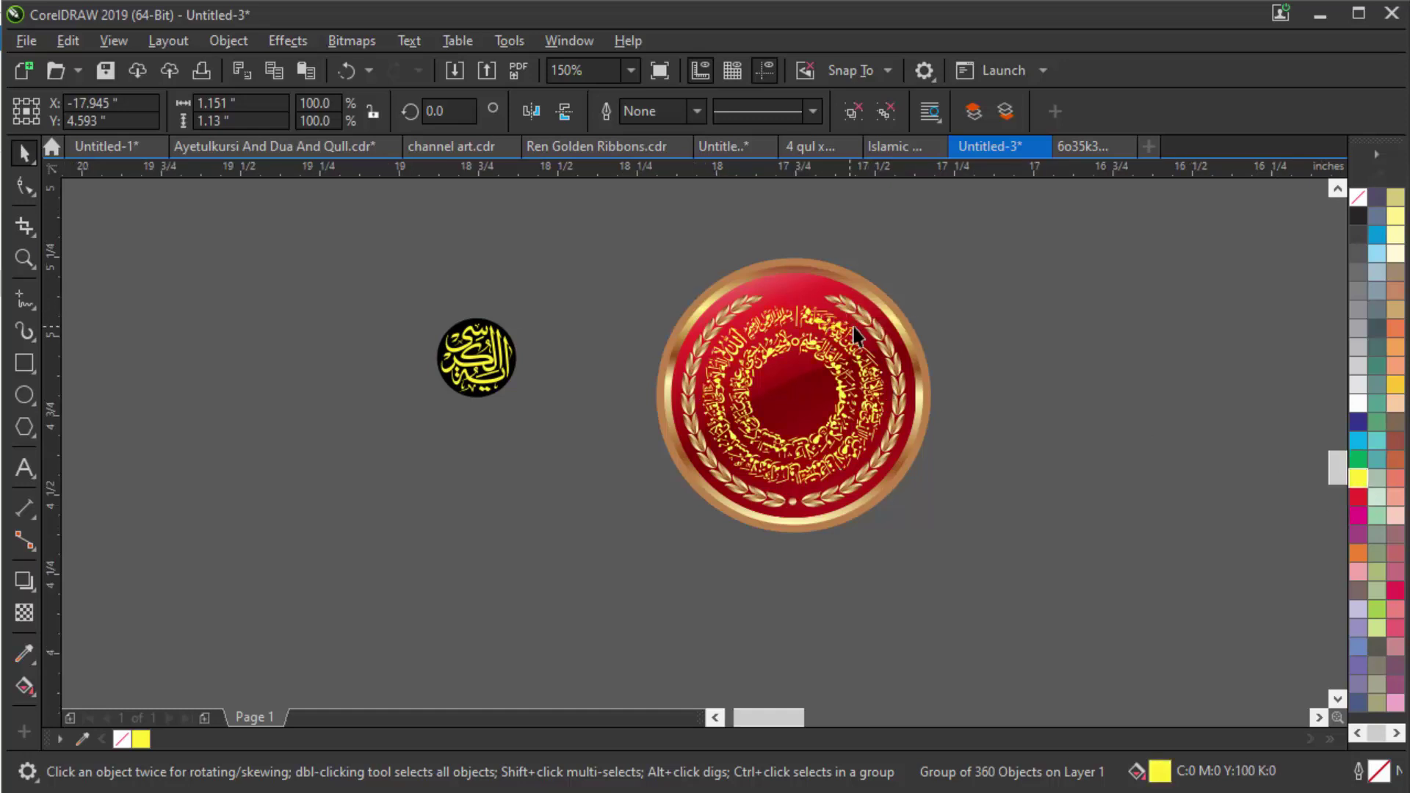
scroll(853, 325, "up", 1)
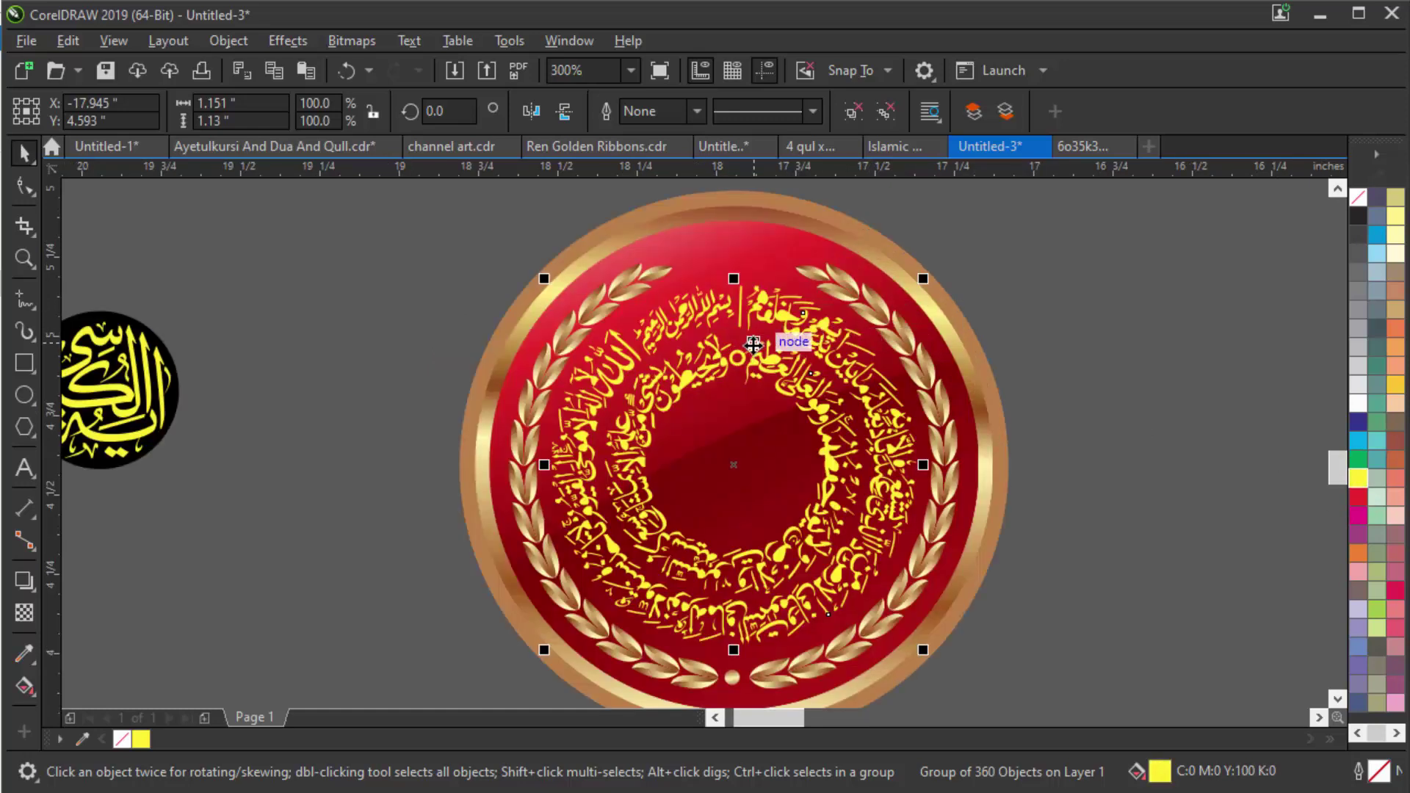
left_click(1357, 403)
Move the calligraphy disc nearer the medallion, and ungroup the medallion base after moving it about 2.8 in right of the verse ring.
left_click(107, 390)
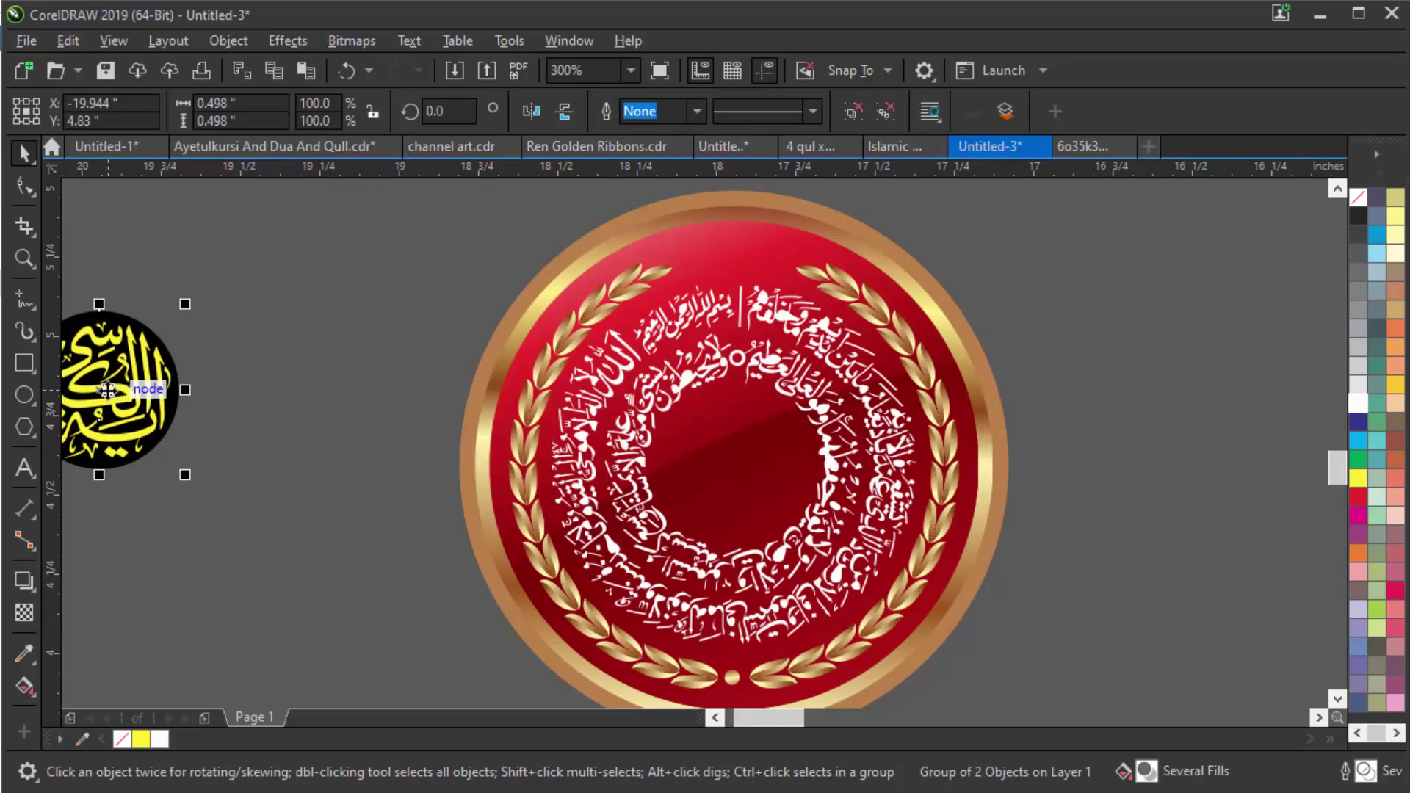
left_click_drag(107, 390, 271, 424)
left_click(606, 309)
scroll(604, 305, "down", 1)
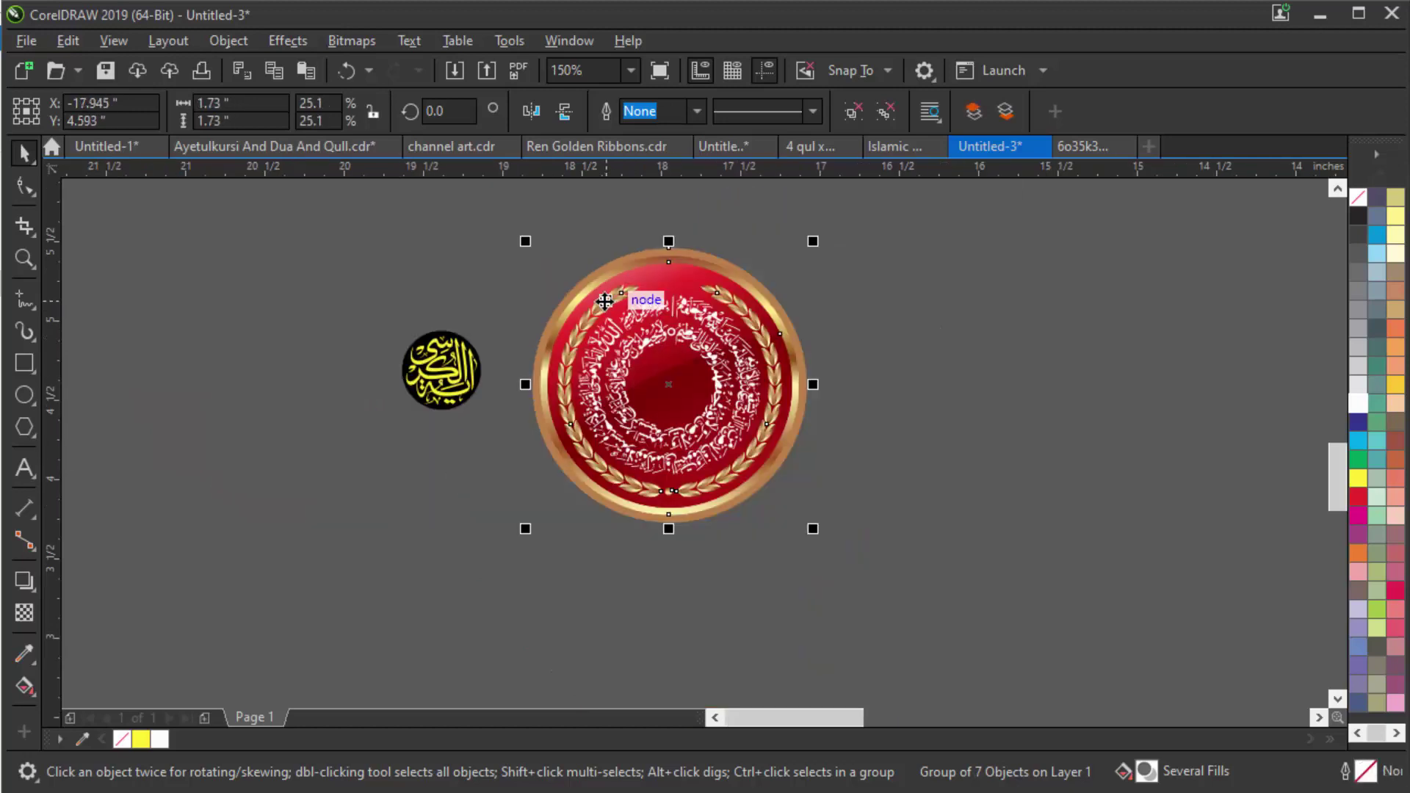
left_click_drag(604, 302, 1043, 281)
left_click(1080, 318)
right_click(1085, 320)
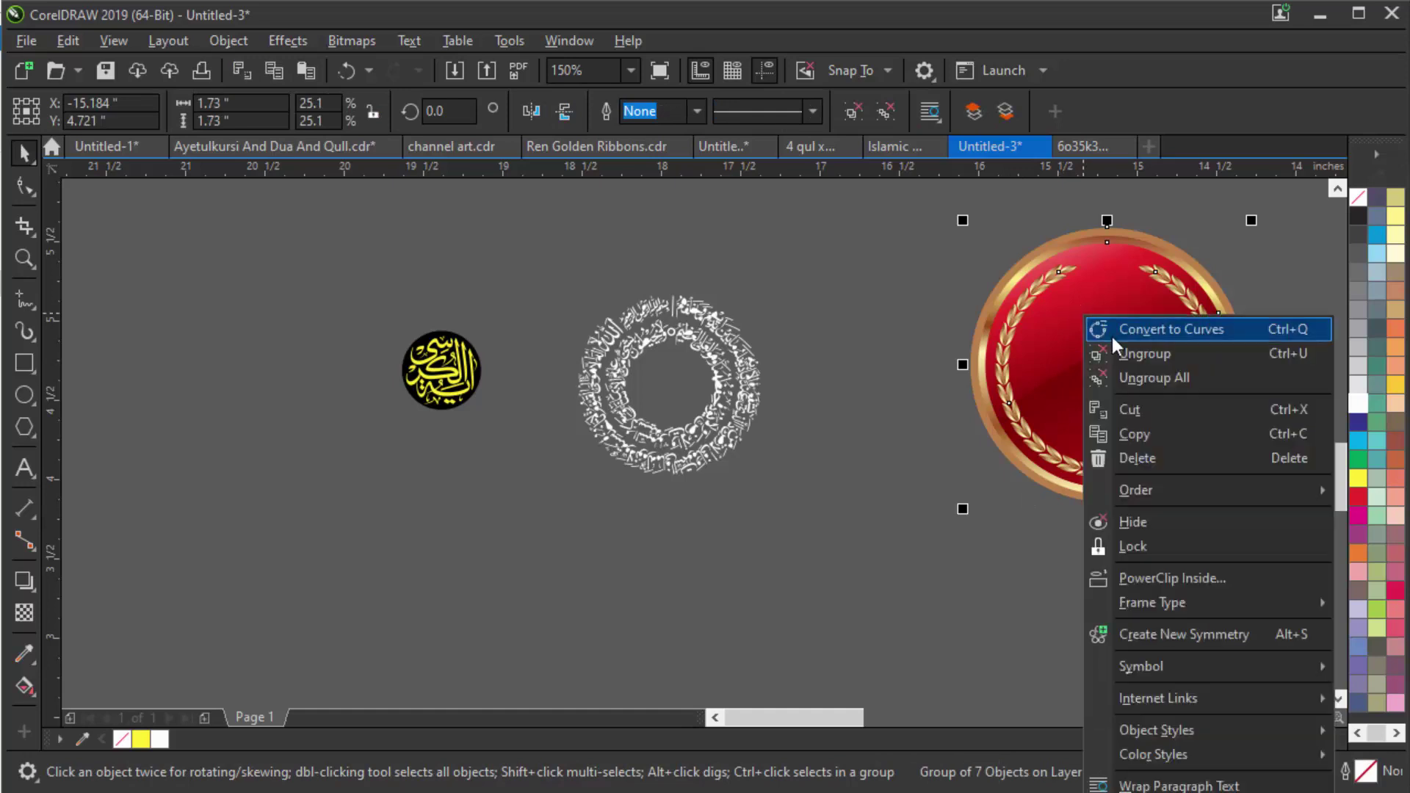
left_click(1131, 353)
left_click(938, 493)
Pull apart the medallion base's laurel branches, dark red shading, and red, gold and brown circles.
left_click(1008, 393)
left_click_drag(1006, 393, 667, 486)
left_click_drag(1214, 374, 1279, 583)
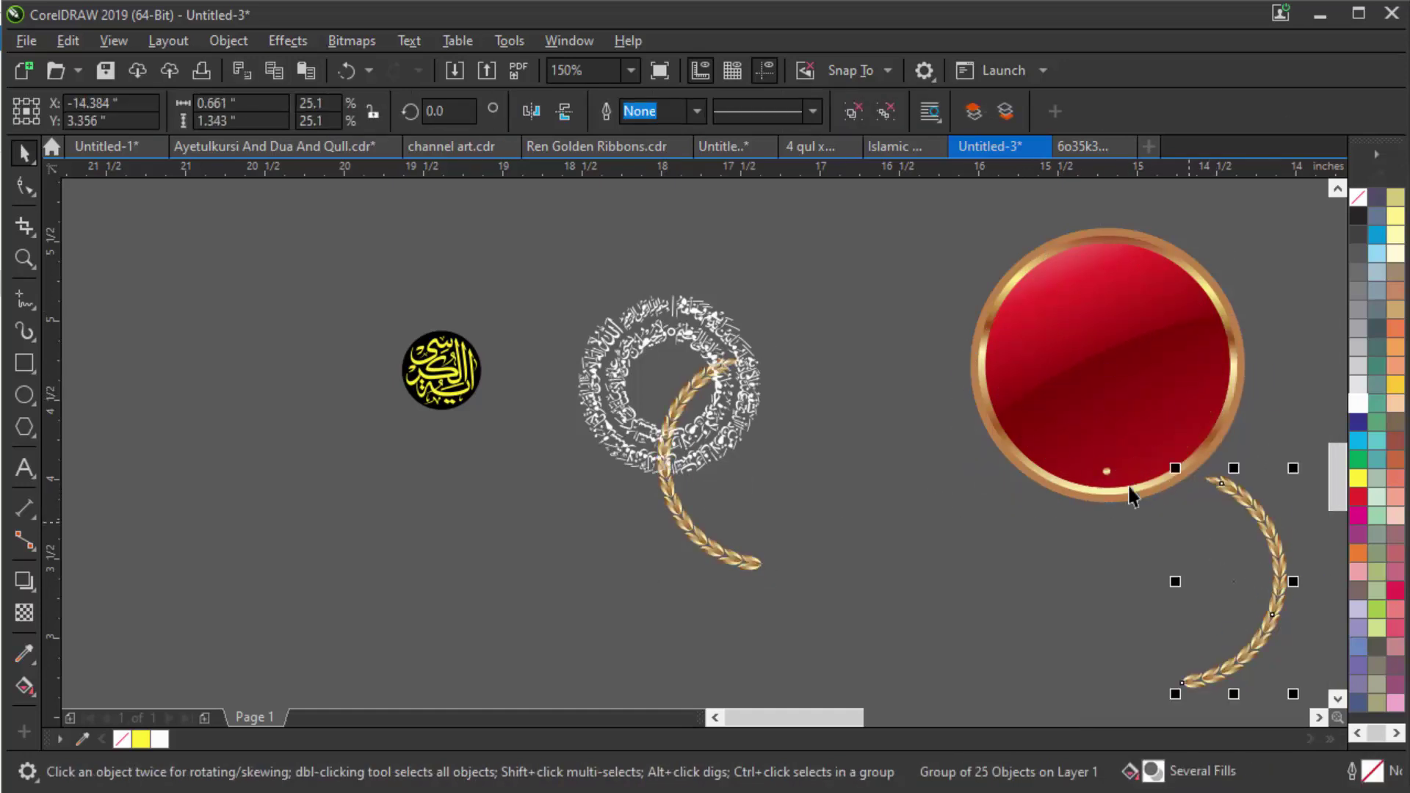
left_click(1107, 471)
left_click_drag(1083, 467, 951, 581)
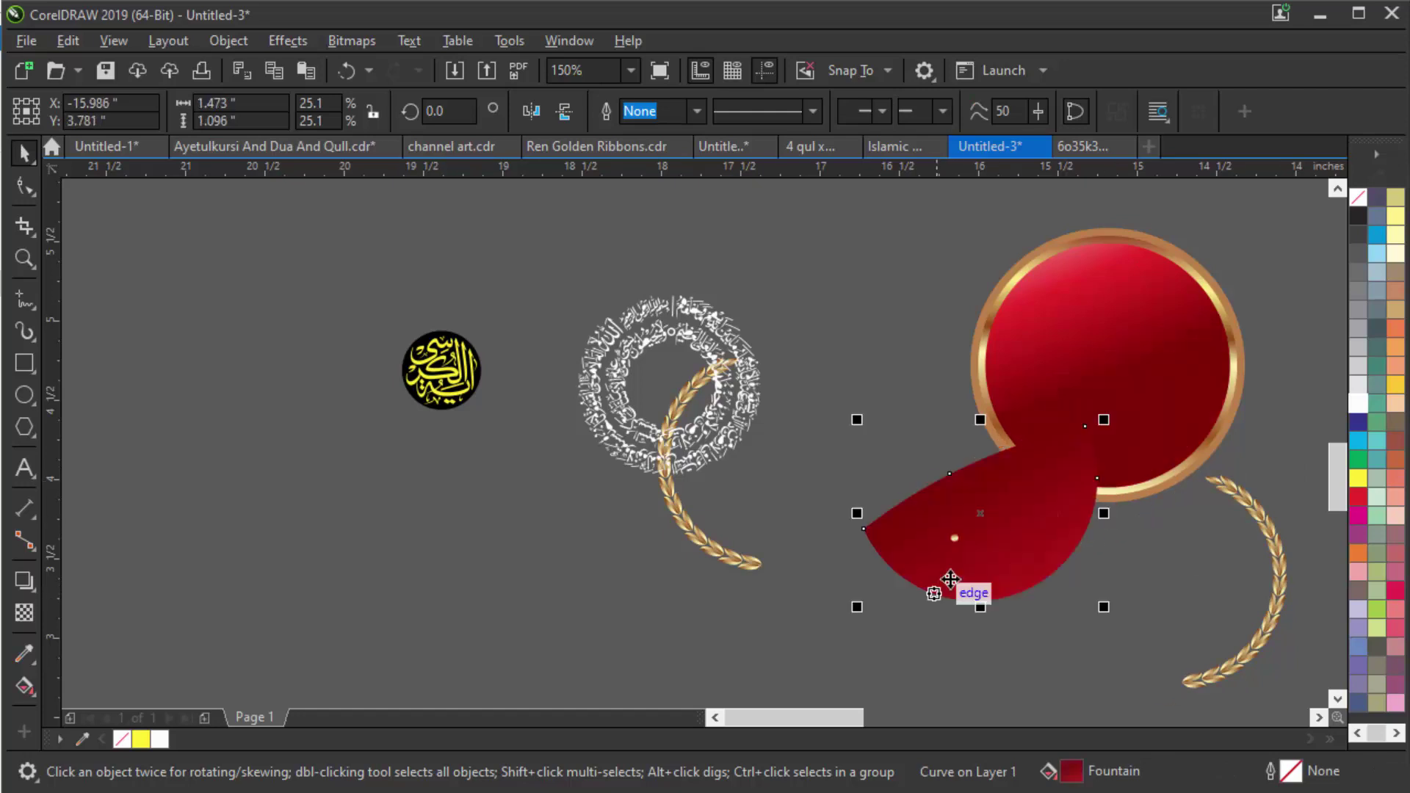
left_click_drag(1046, 371, 792, 361)
left_click_drag(1130, 348, 837, 632)
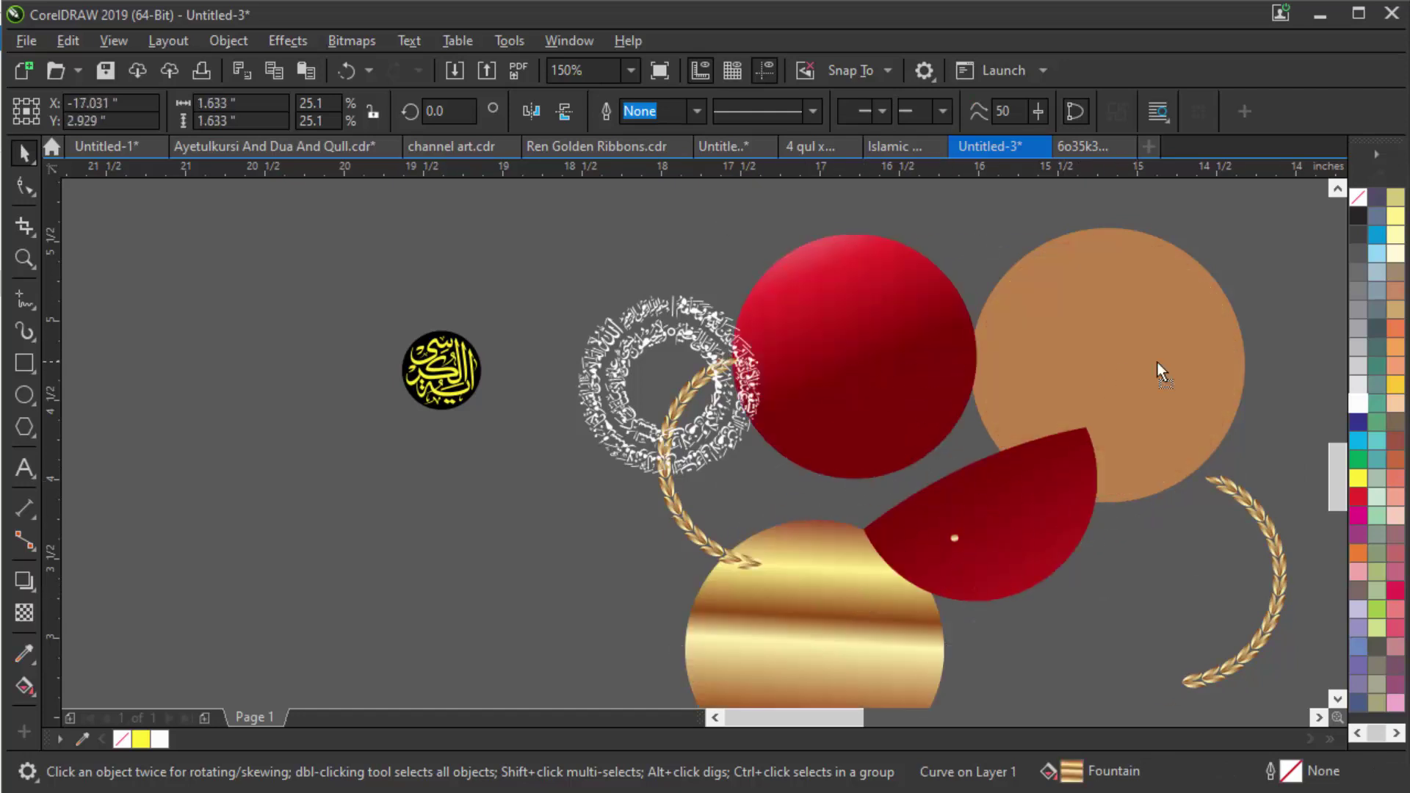
left_click_drag(1159, 367, 1253, 367)
Undo the separation and ungrouping of the medallion's pieces and the move of its base.
key("ctrl+z")
key("ctrl+z")
key("ctrl+z")
key("ctrl+z")
key("ctrl+z")
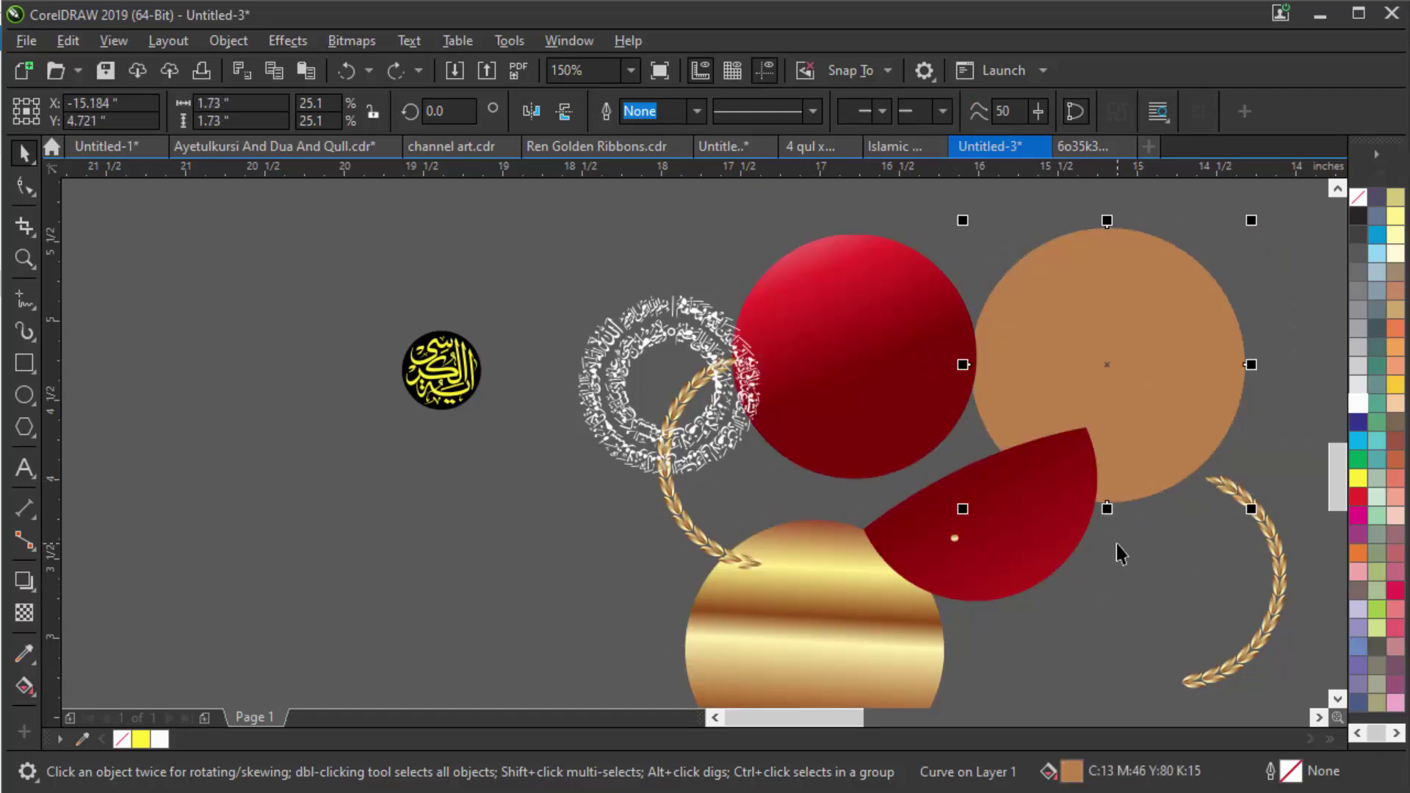
key("ctrl+z")
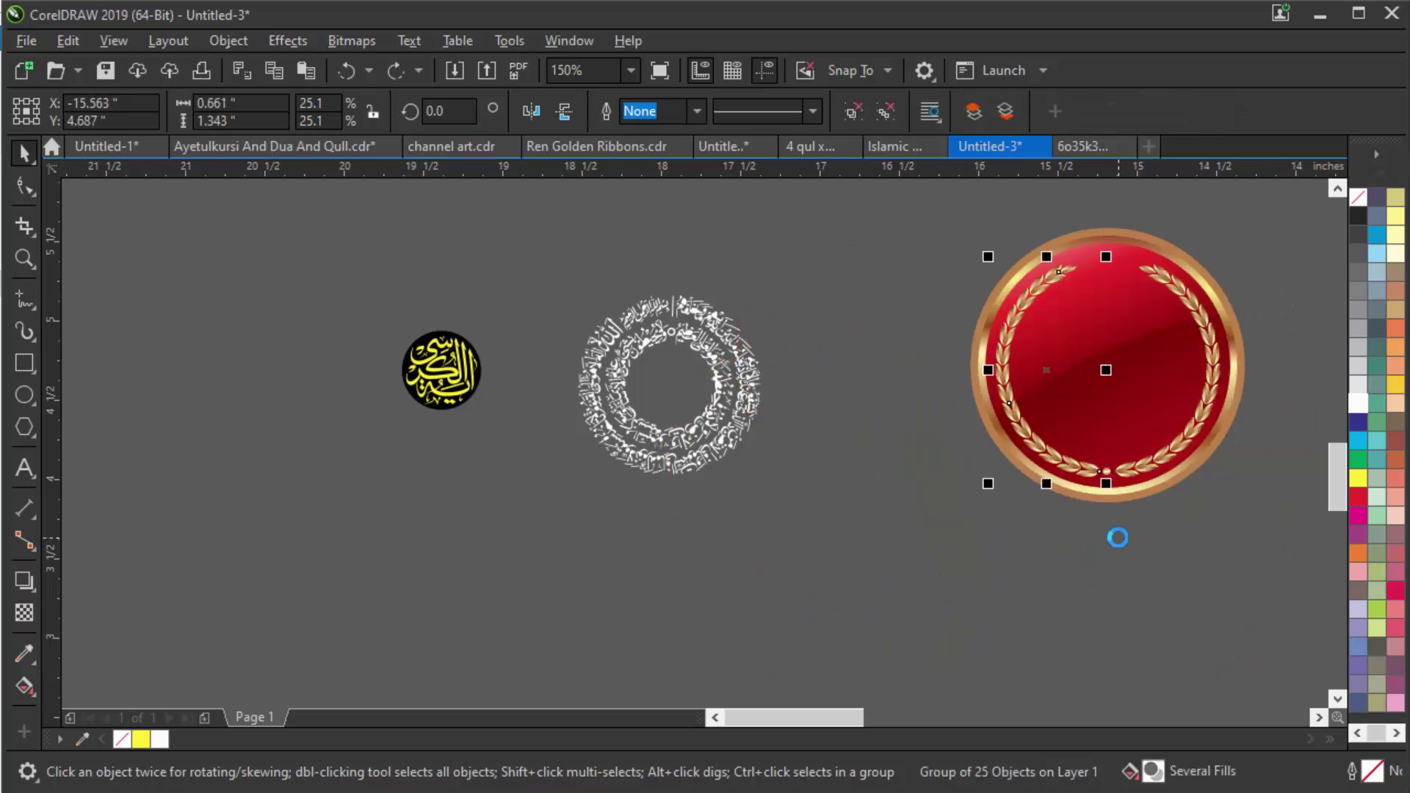
key("ctrl+z")
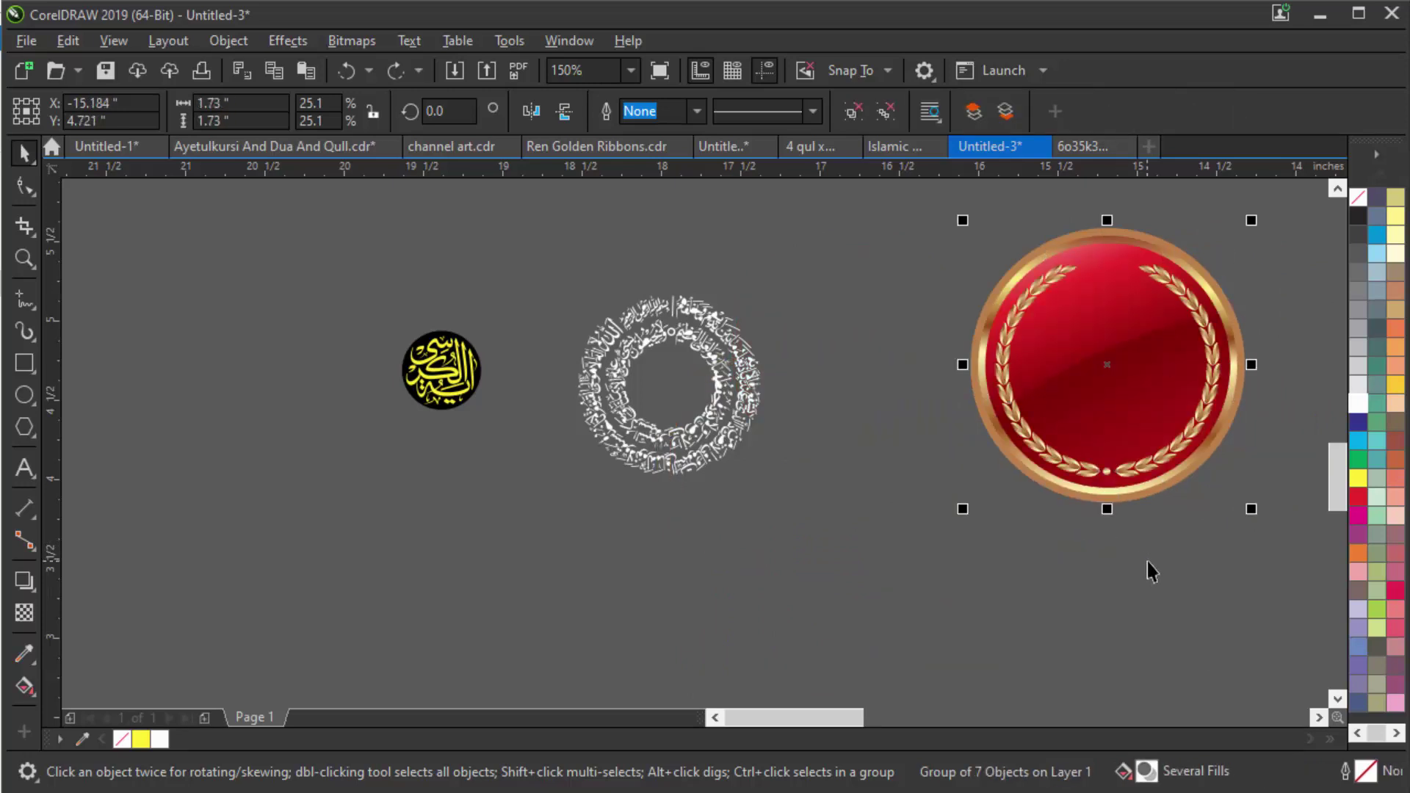
key("ctrl+z")
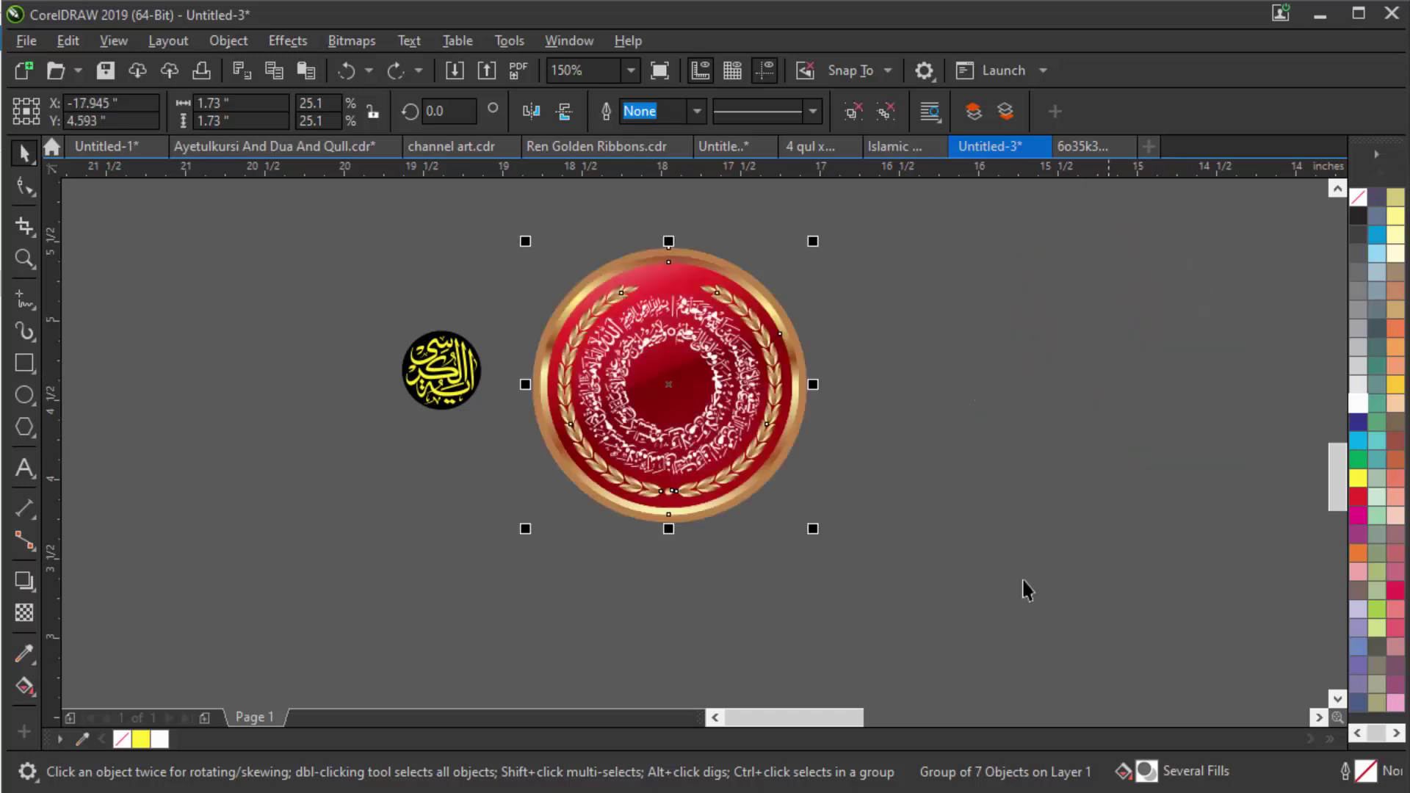
Move the black disc with yellow calligraphy into the middle of the medallion's verse ring.
left_click(970, 609)
left_click(442, 367)
scroll(440, 366, "up", 1)
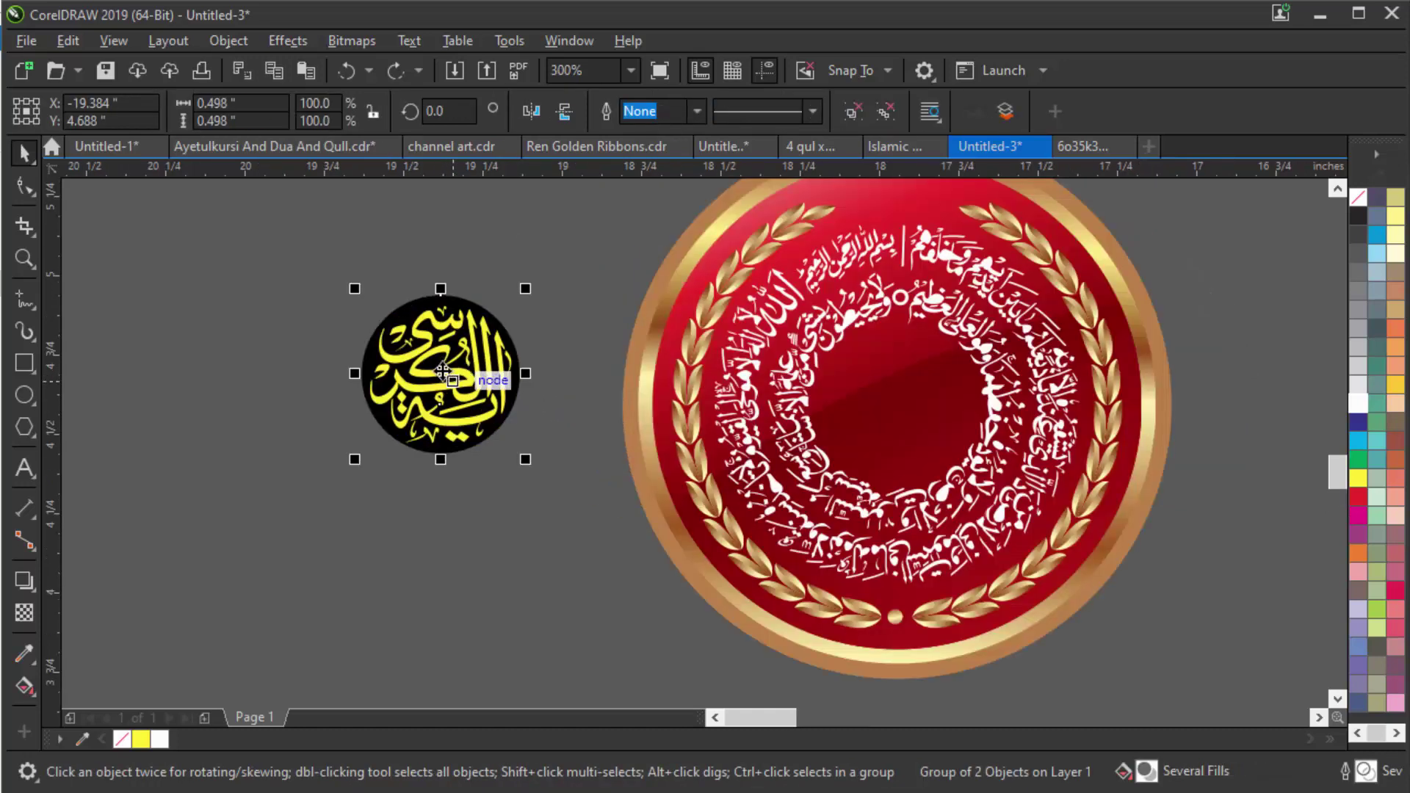
left_click_drag(446, 371, 898, 395)
scroll(808, 477, "down", 2)
scroll(862, 294, "up", 2)
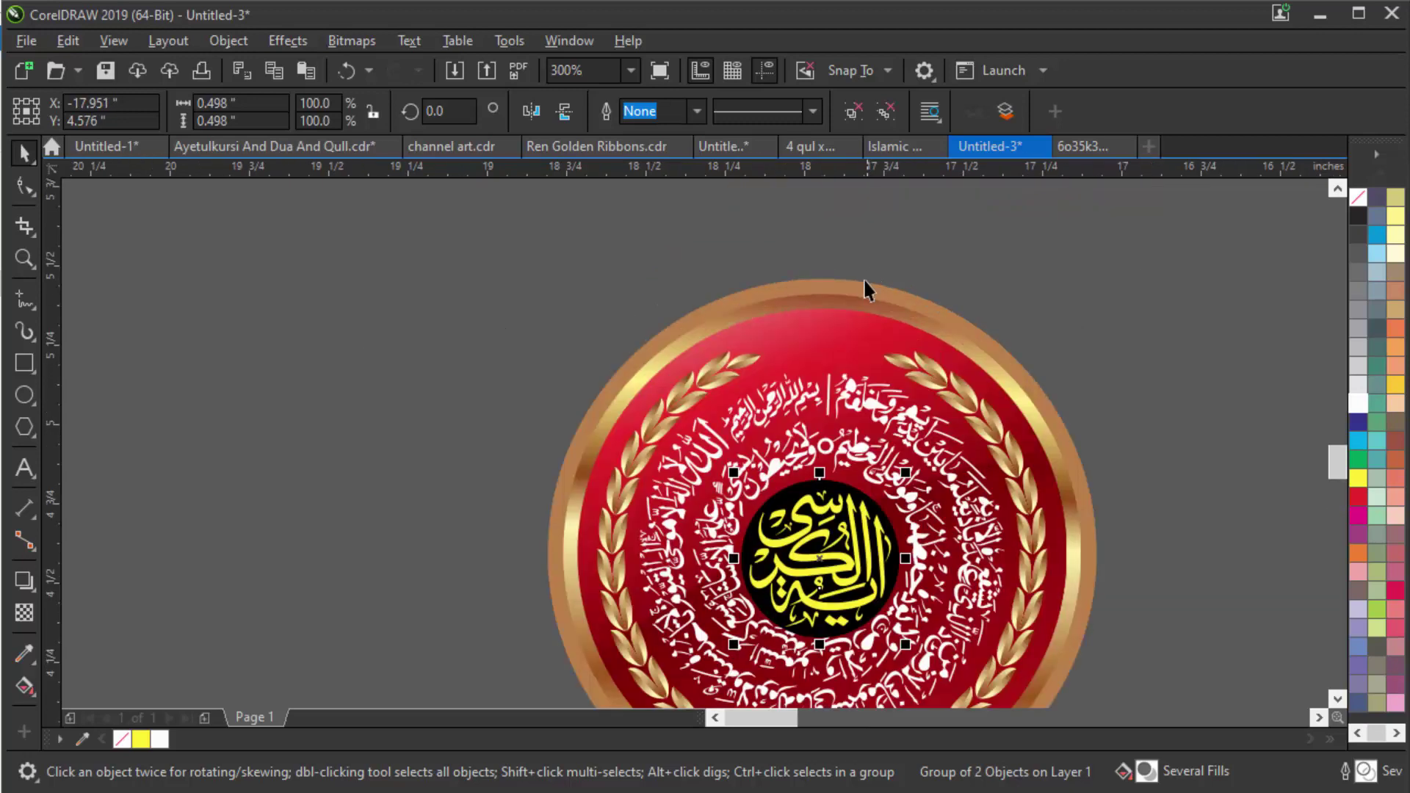
Center the calligraphy disc horizontally and vertically on the medallion base.
left_click(840, 326, "shift")
key("c")
key("e")
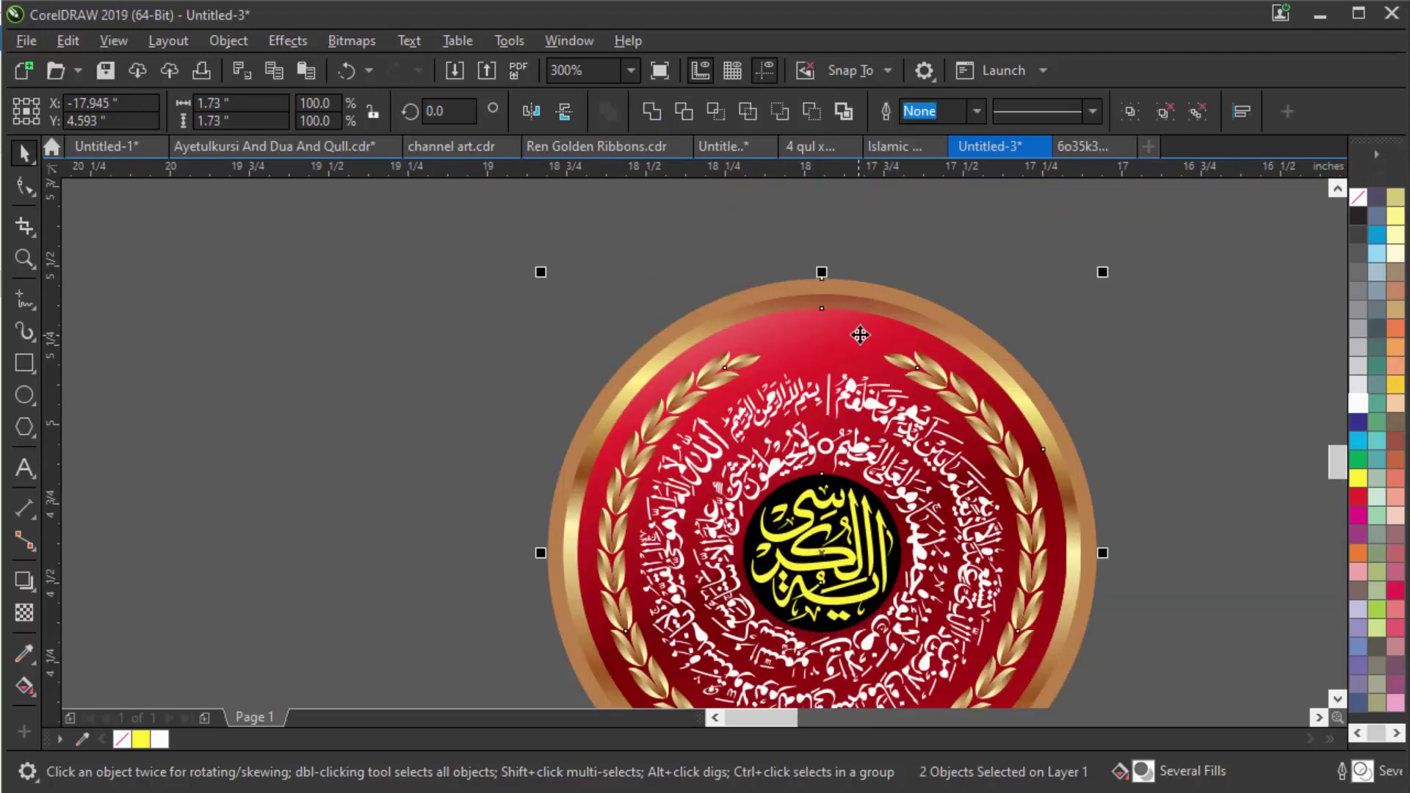
left_click(639, 321)
scroll(787, 504, "down", 2)
scroll(764, 456, "up", 2)
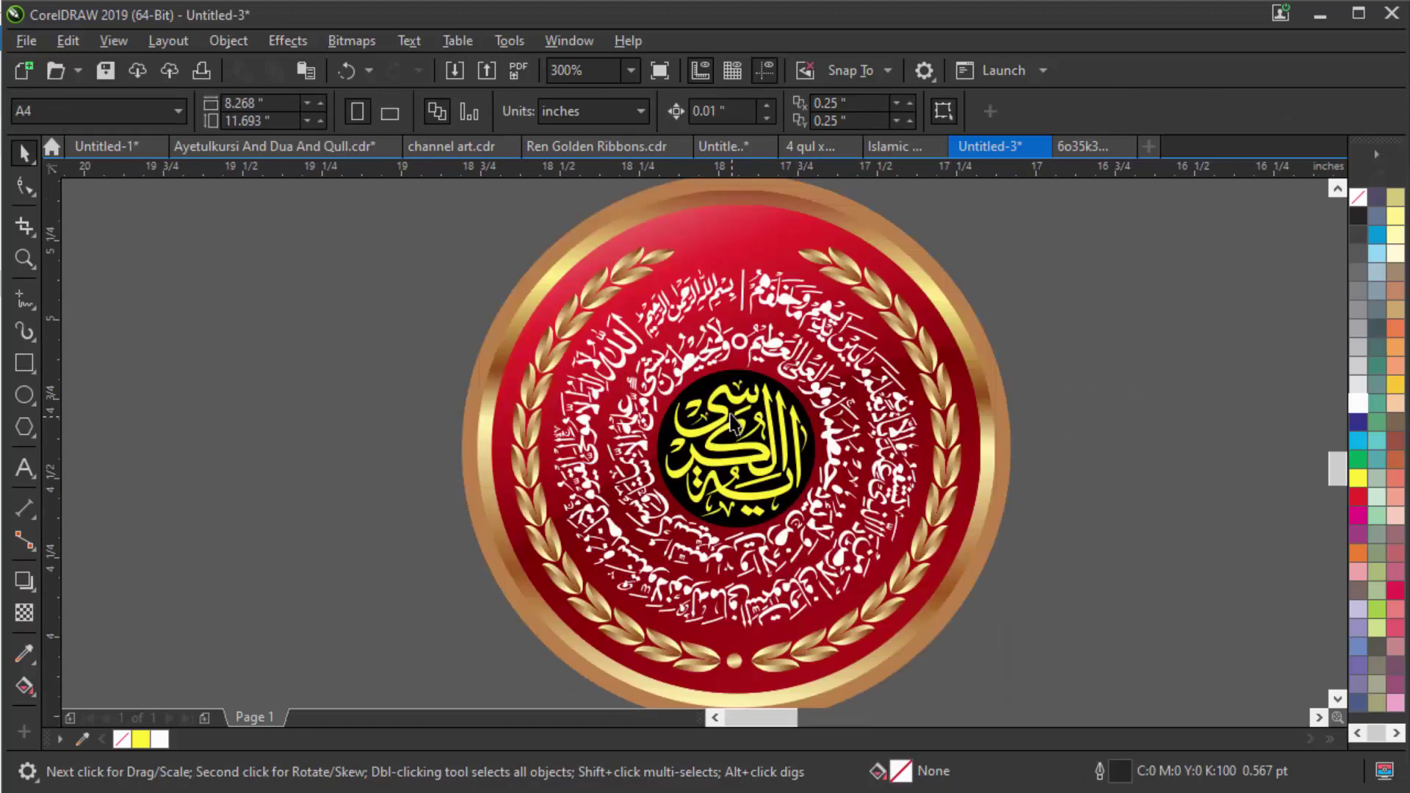
Move the complete medallion to the left side of the rectangular plaque and enlarge it proportionally to 4.394 in wide.
scroll(758, 441, "down", 3)
scroll(755, 434, "down", 3)
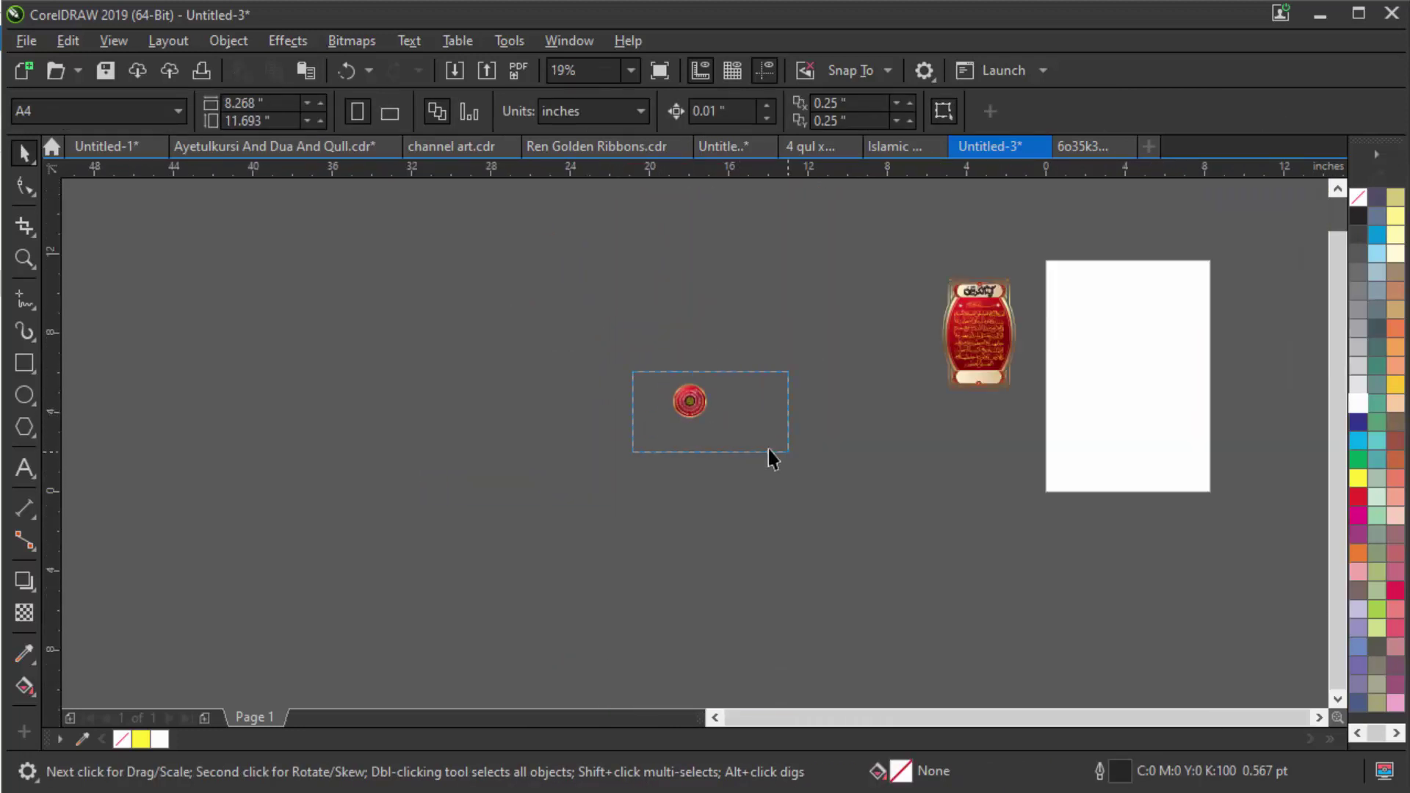
left_click_drag(768, 449, 768, 450)
left_click_drag(658, 426, 880, 338)
scroll(889, 323, "up", 3)
scroll(874, 331, "down", 2)
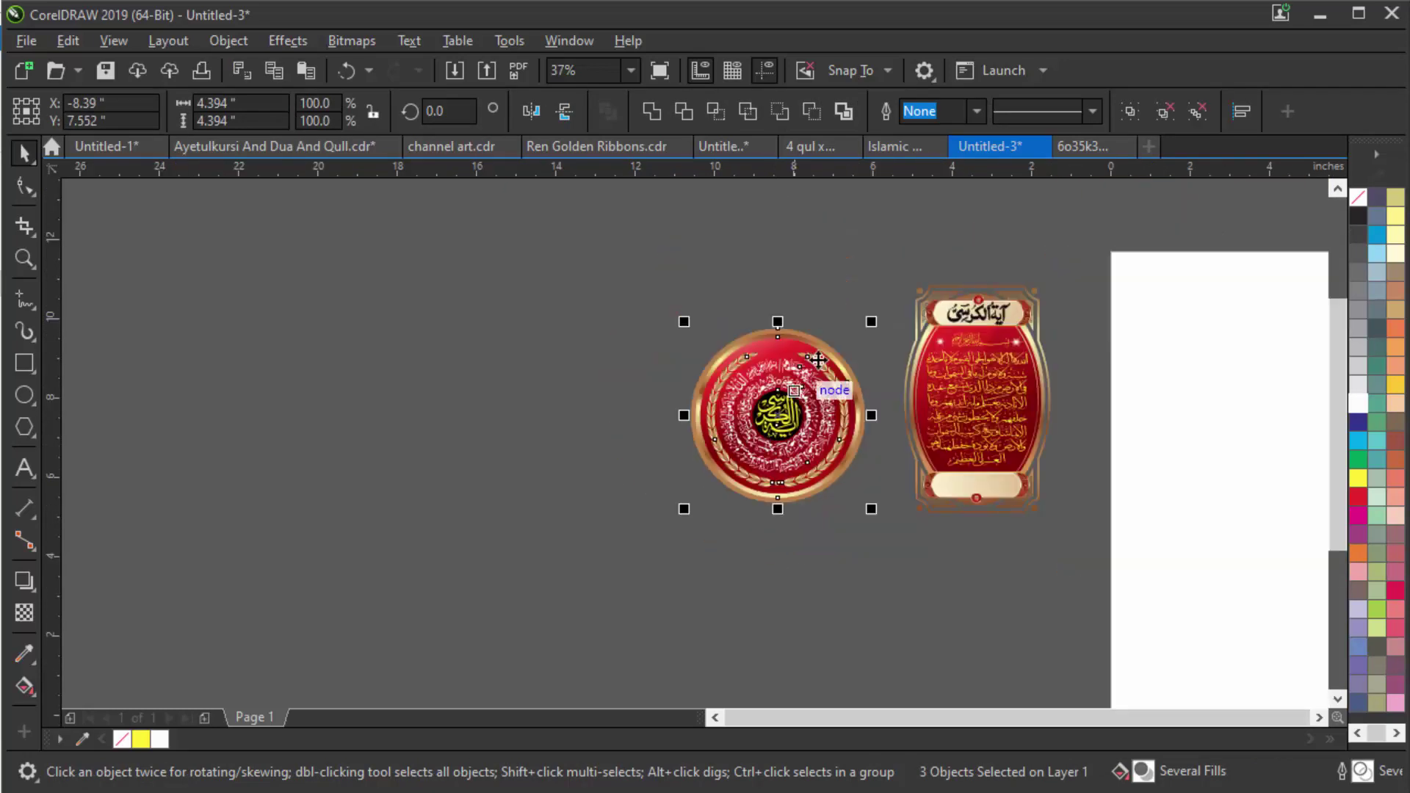
scroll(861, 344, "up", 2)
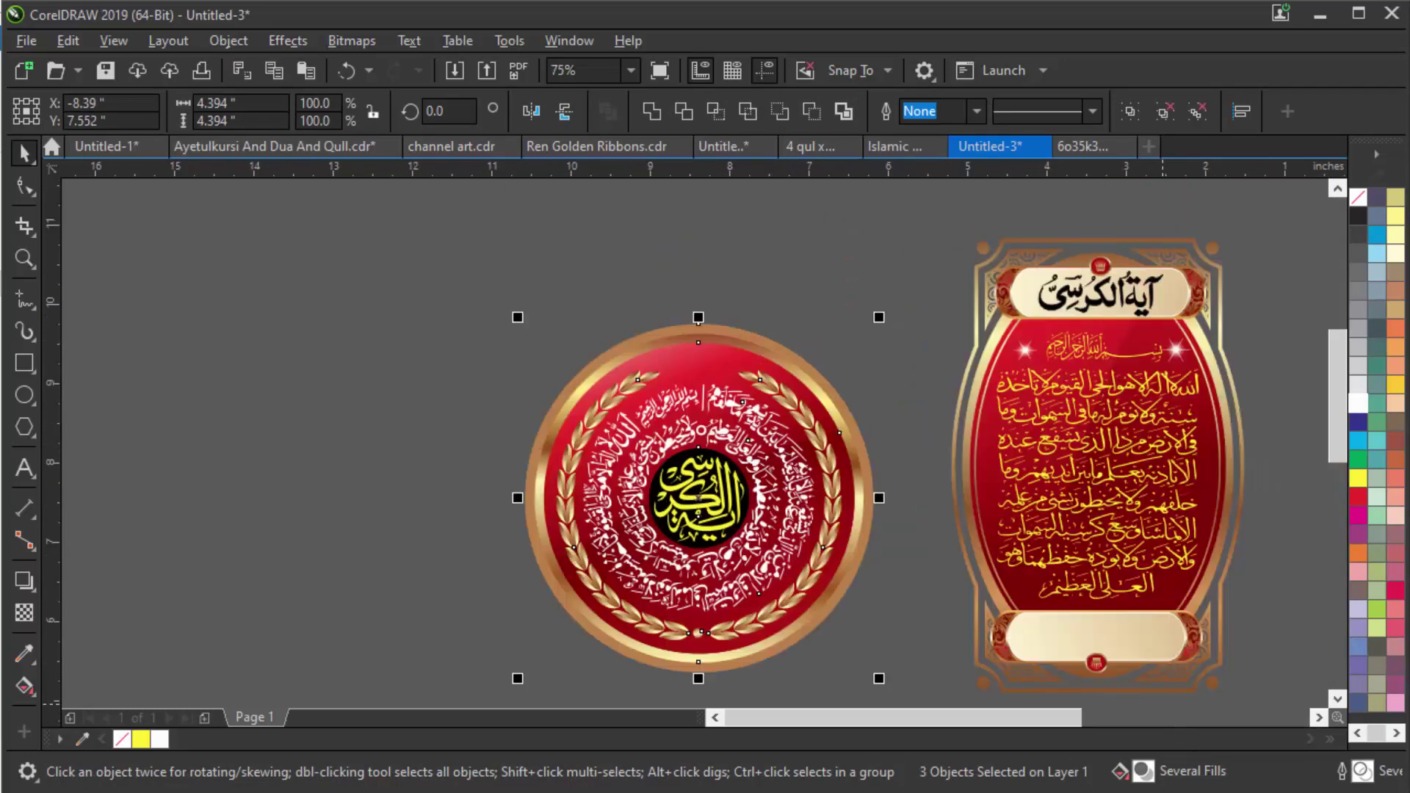